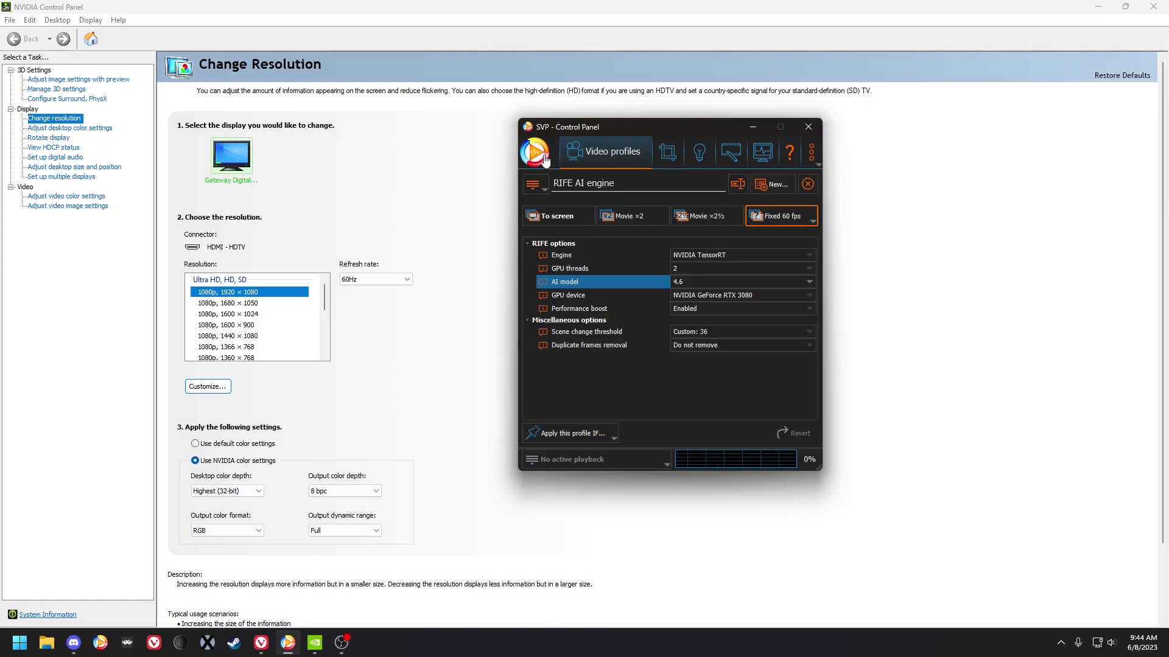
Open the SVP 4 Pro maintenance wizard for additional programs and features.
{"action": "left_click", "coordinate": [540, 156]}
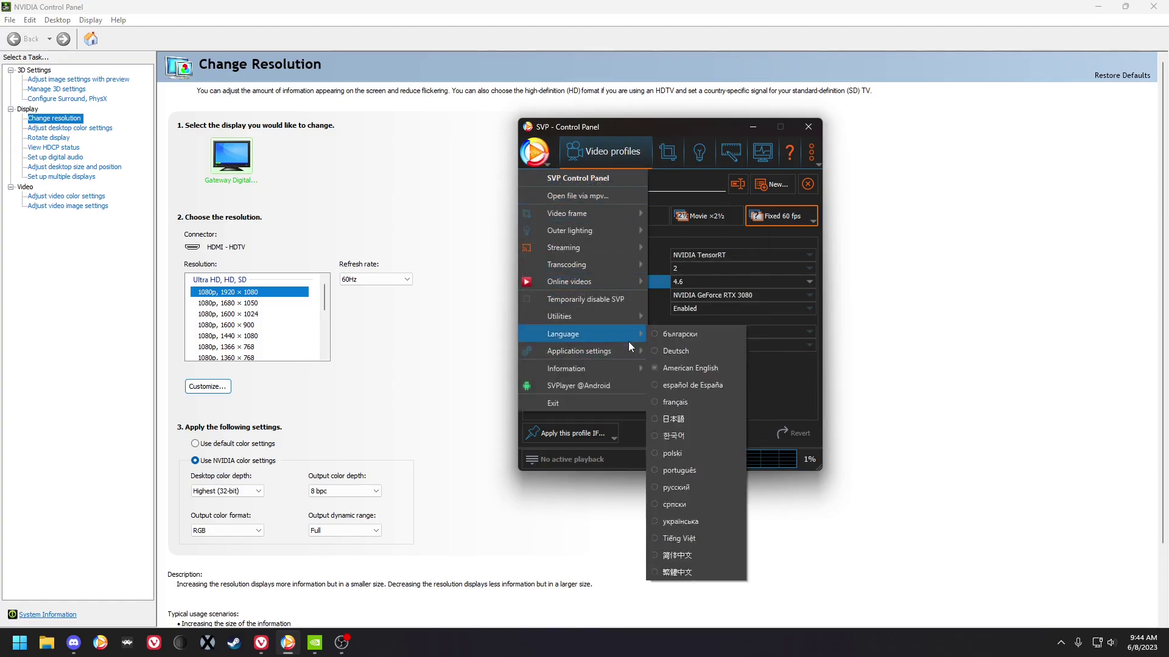
{"action": "mouse_move", "coordinate": [615, 356]}
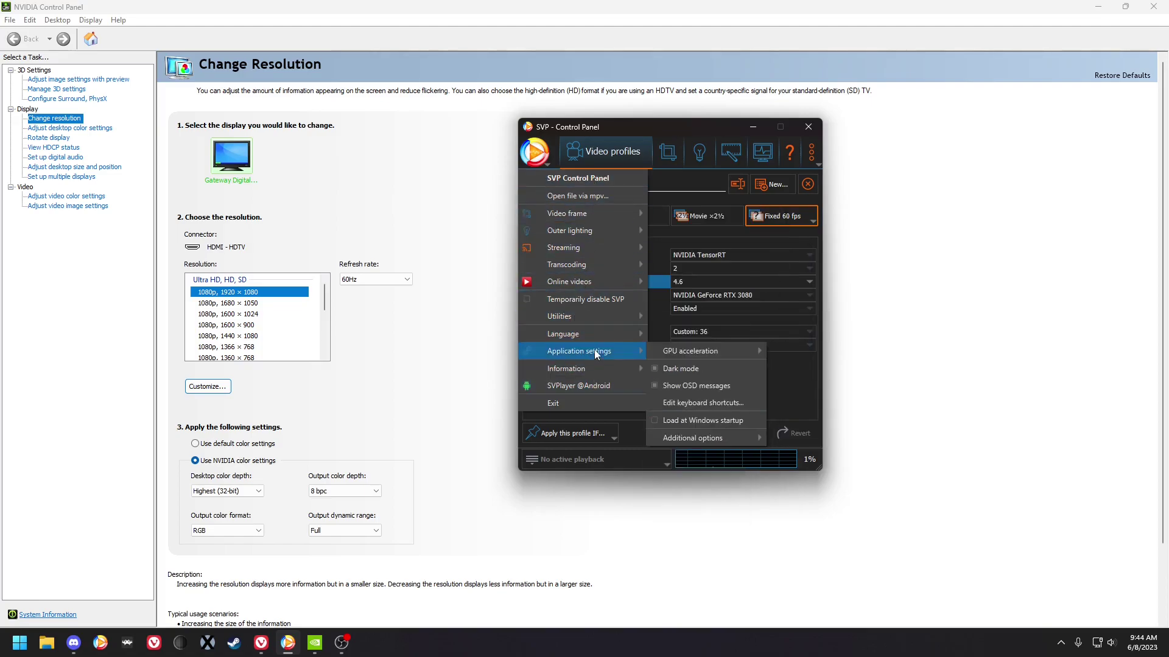
{"action": "mouse_move", "coordinate": [587, 212]}
{"action": "mouse_move", "coordinate": [583, 313]}
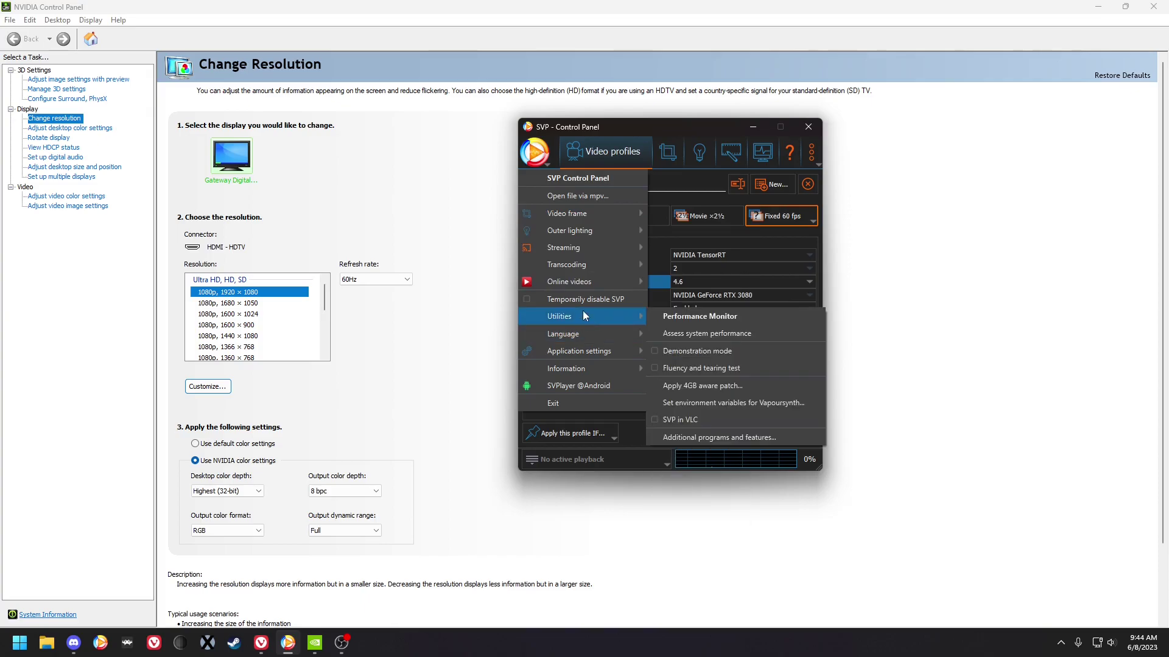
{"action": "left_click", "coordinate": [699, 438]}
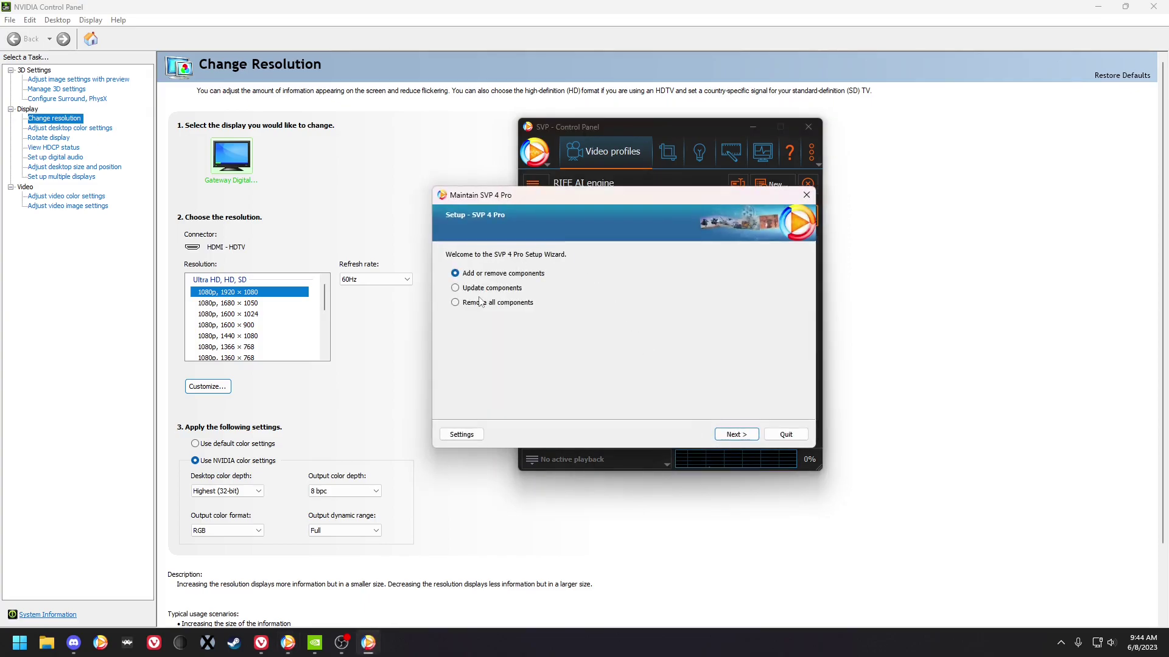
Check the RIFE/TensorRT interpolation engine entry in the wizard's list of components, and quit the maintenance application without changes.
{"action": "left_click", "coordinate": [476, 290]}
{"action": "left_click", "coordinate": [730, 436]}
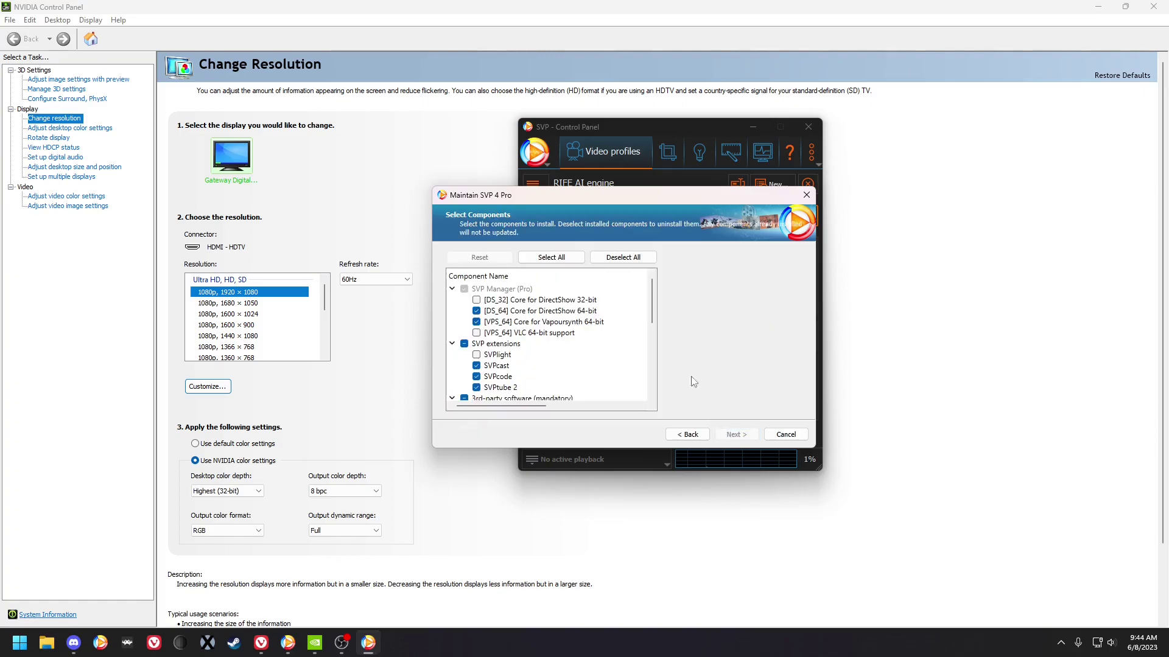
{"action": "scroll", "coordinate": [615, 303], "scroll_direction": "down", "scroll_amount": 5}
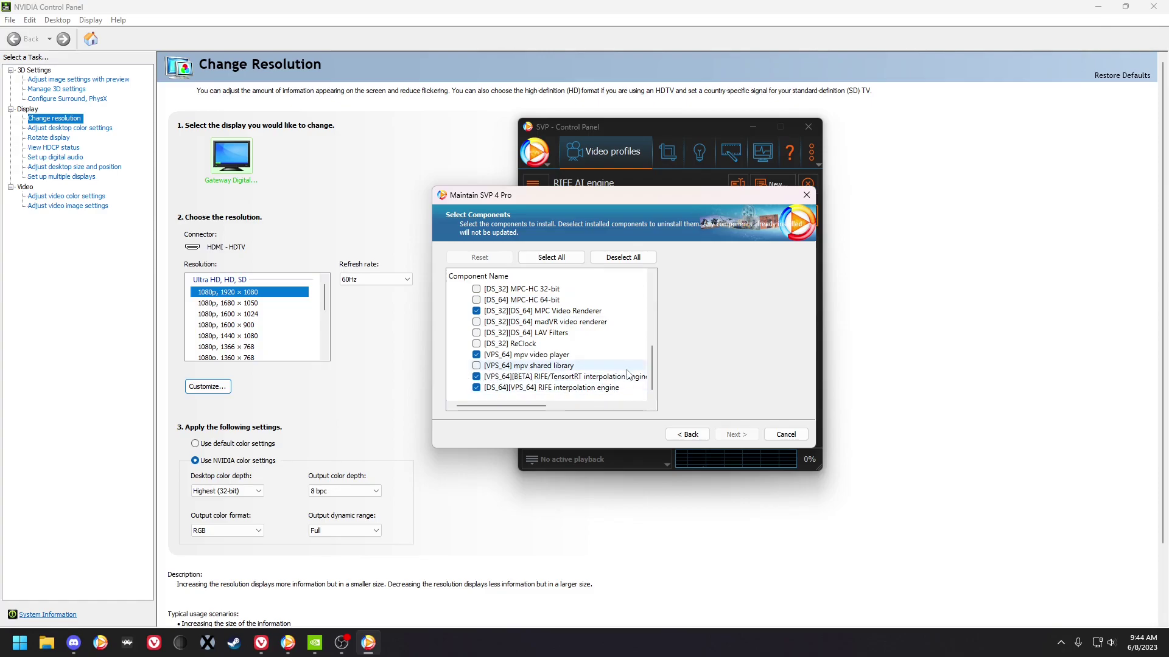
{"action": "mouse_move", "coordinate": [631, 377]}
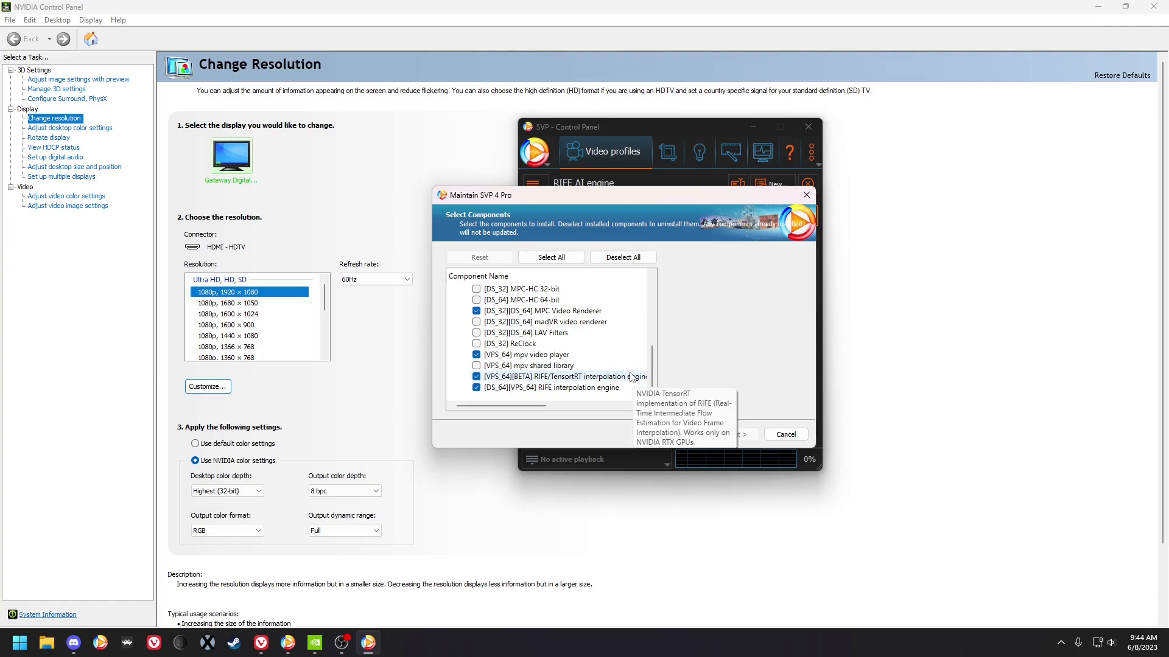
{"action": "left_click", "coordinate": [784, 435]}
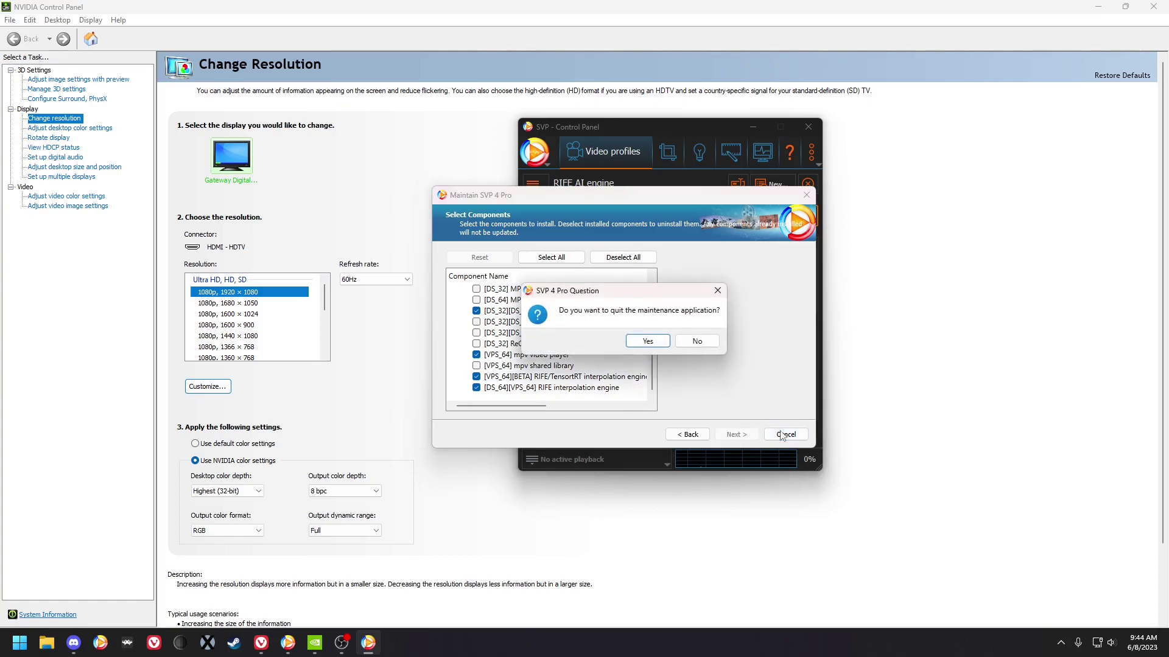
{"action": "left_click", "coordinate": [648, 341]}
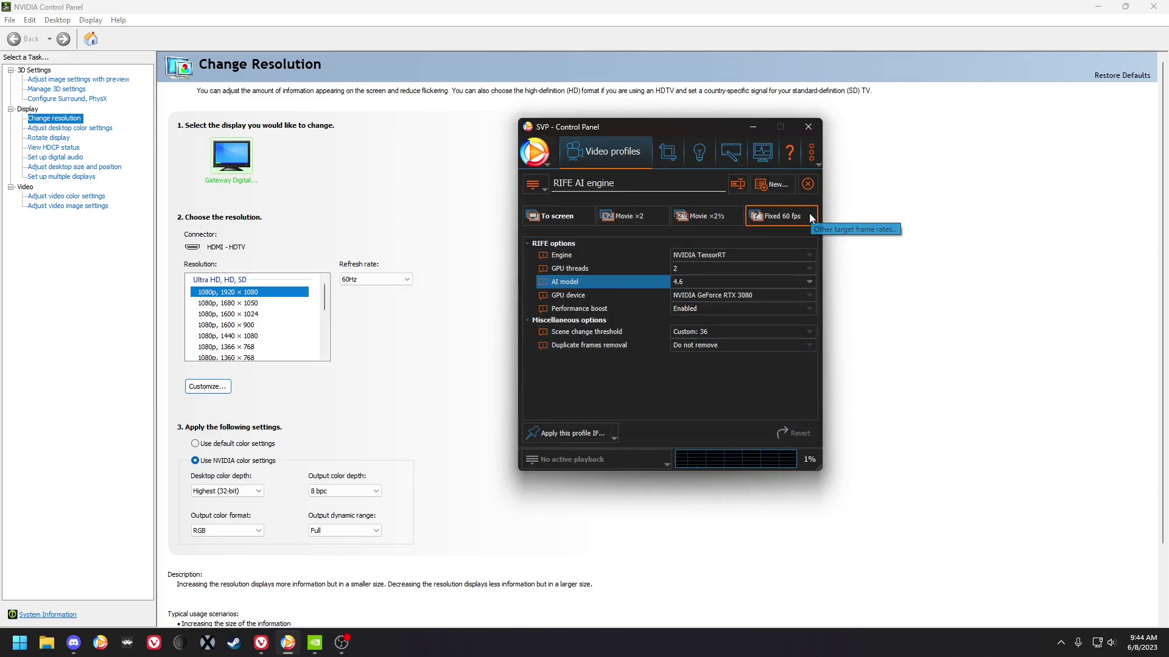
Check the Engine setting and the AI model choices in the RIFE AI engine profile.
{"action": "left_click", "coordinate": [715, 256]}
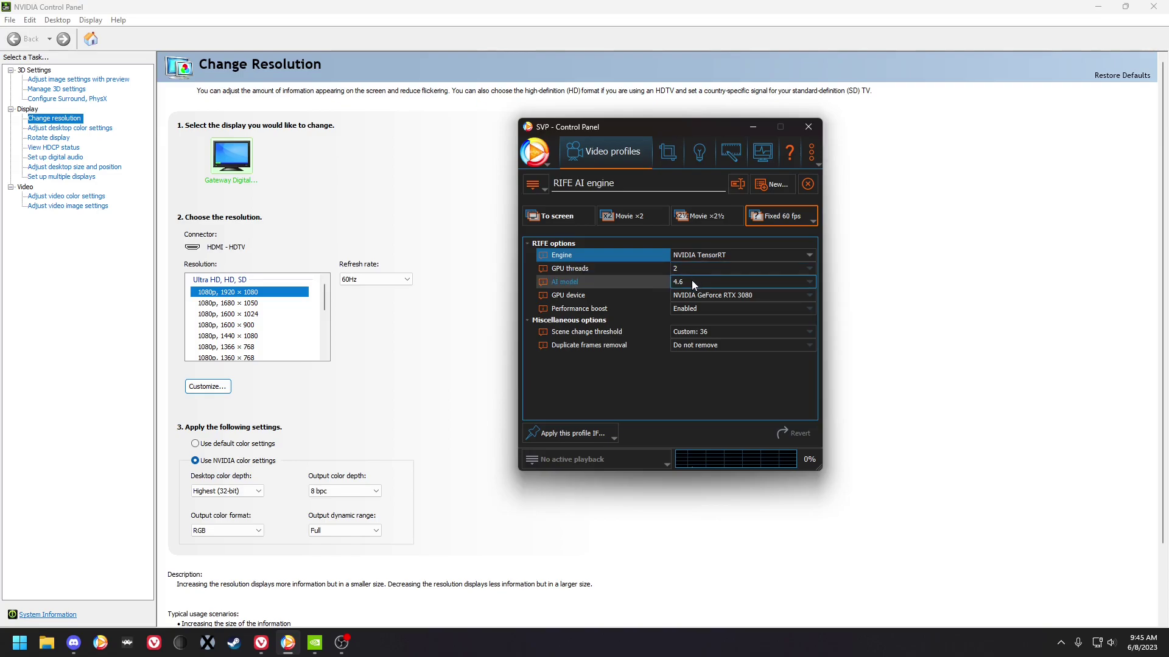
{"action": "left_click", "coordinate": [691, 282]}
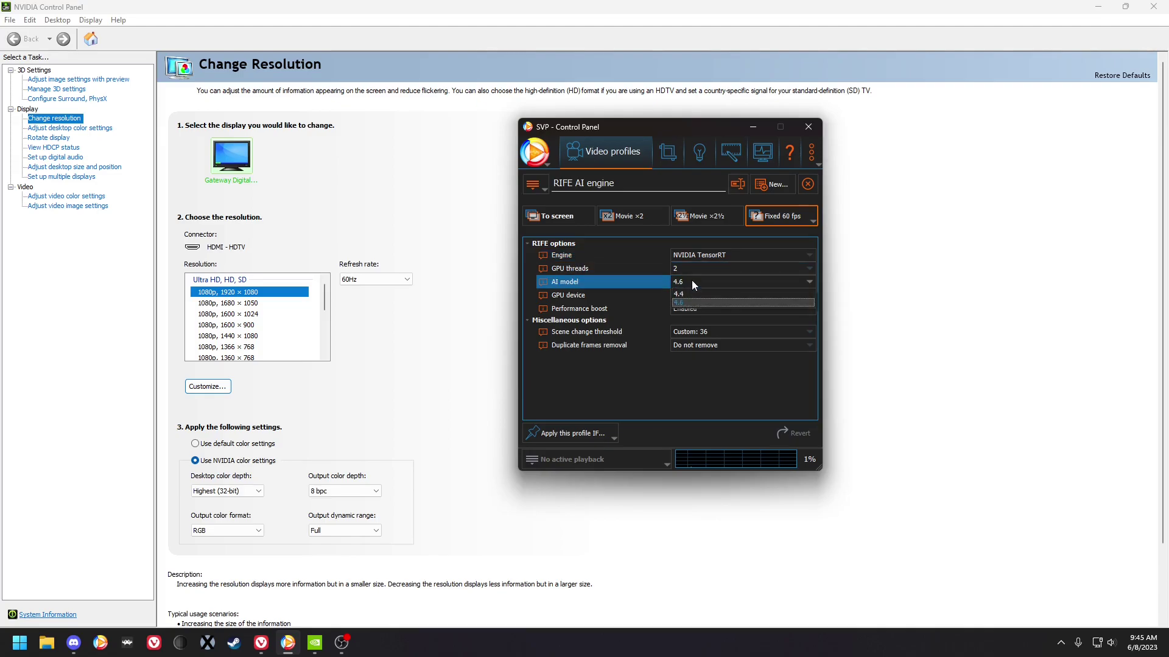
{"action": "left_click", "coordinate": [692, 282]}
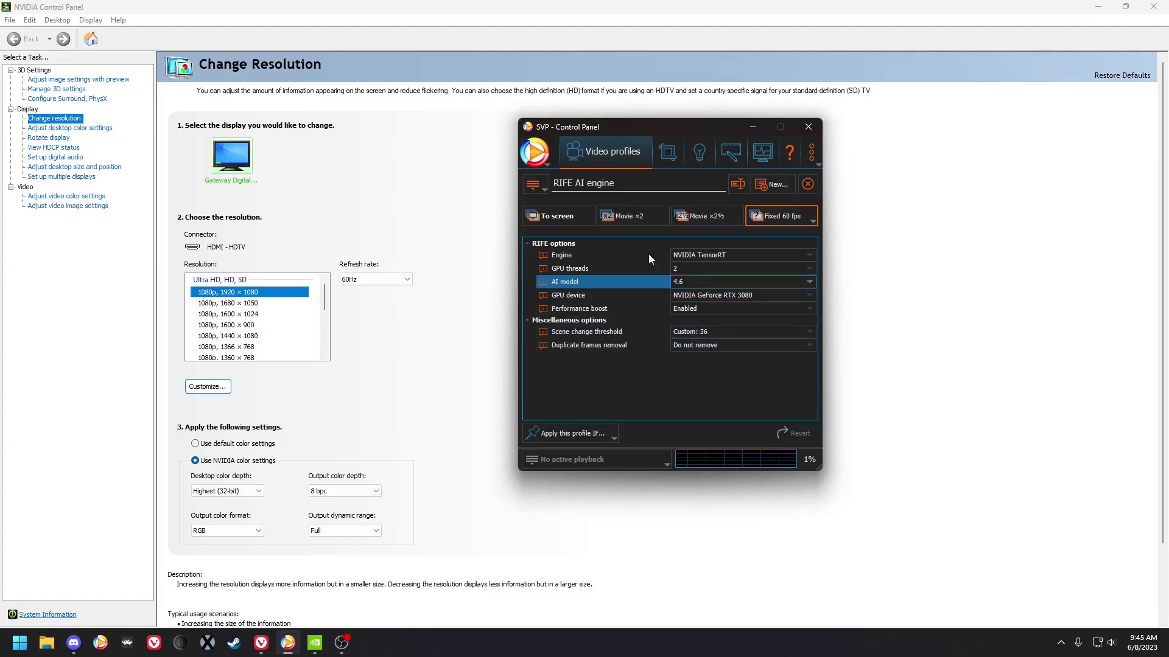
Inspect the rife entries under All settings in the application settings, including rife_sc and rife_threads, and close the Utilities window.
{"action": "left_click", "coordinate": [809, 158]}
{"action": "left_click", "coordinate": [864, 230]}
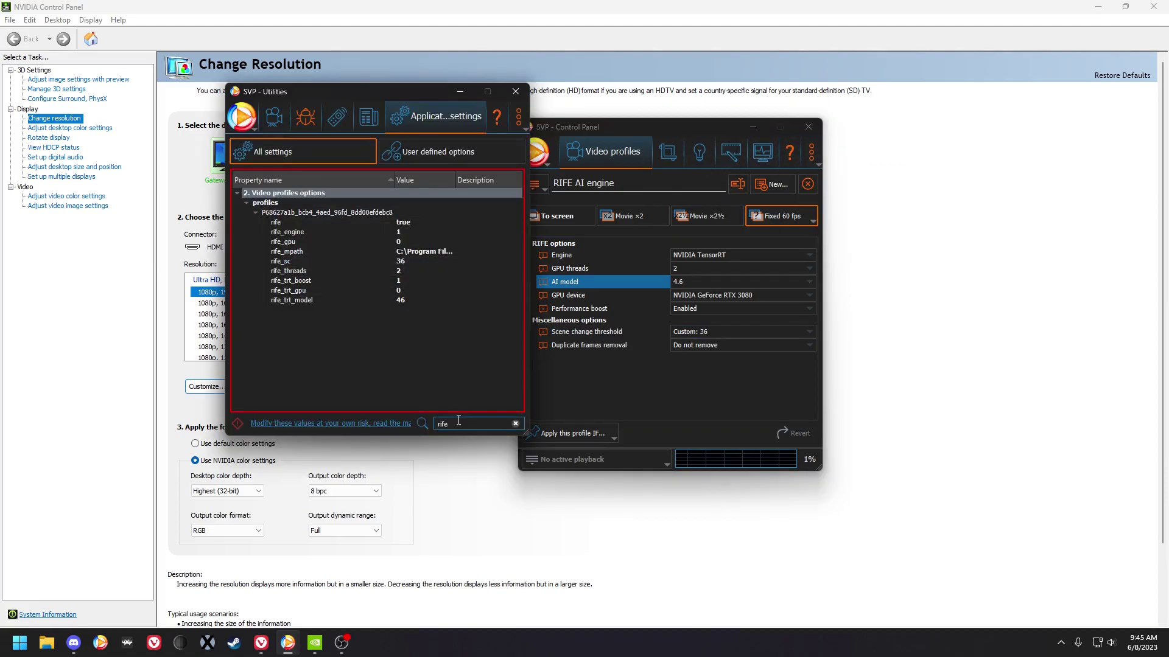
{"action": "left_click", "coordinate": [299, 261]}
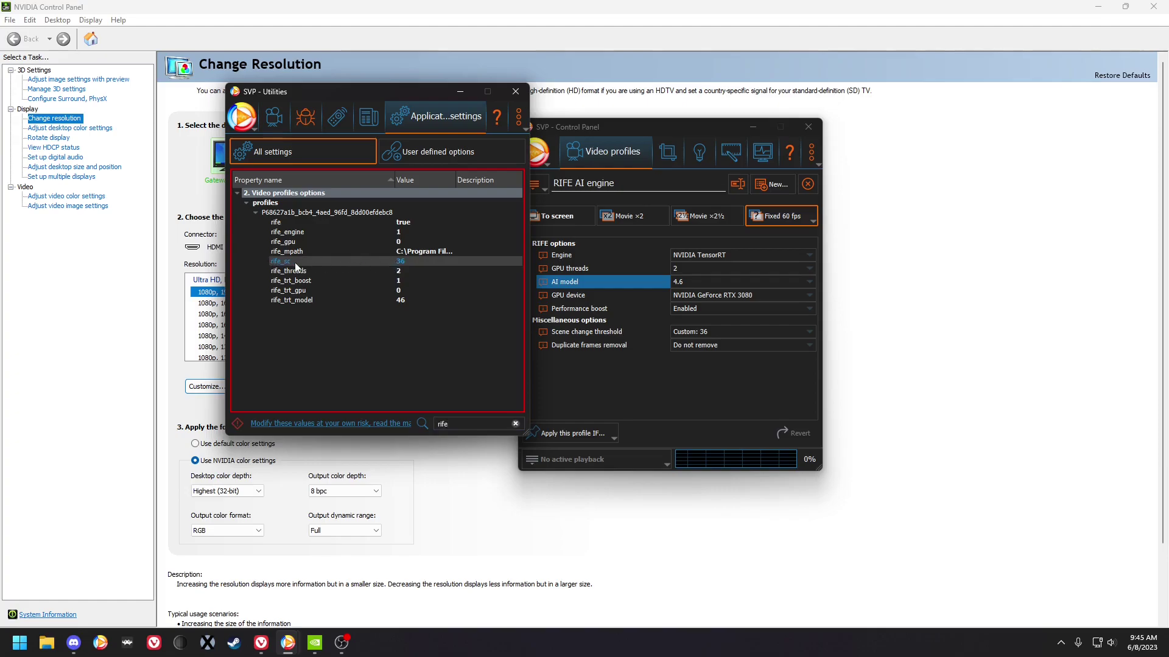
{"action": "left_click", "coordinate": [399, 270]}
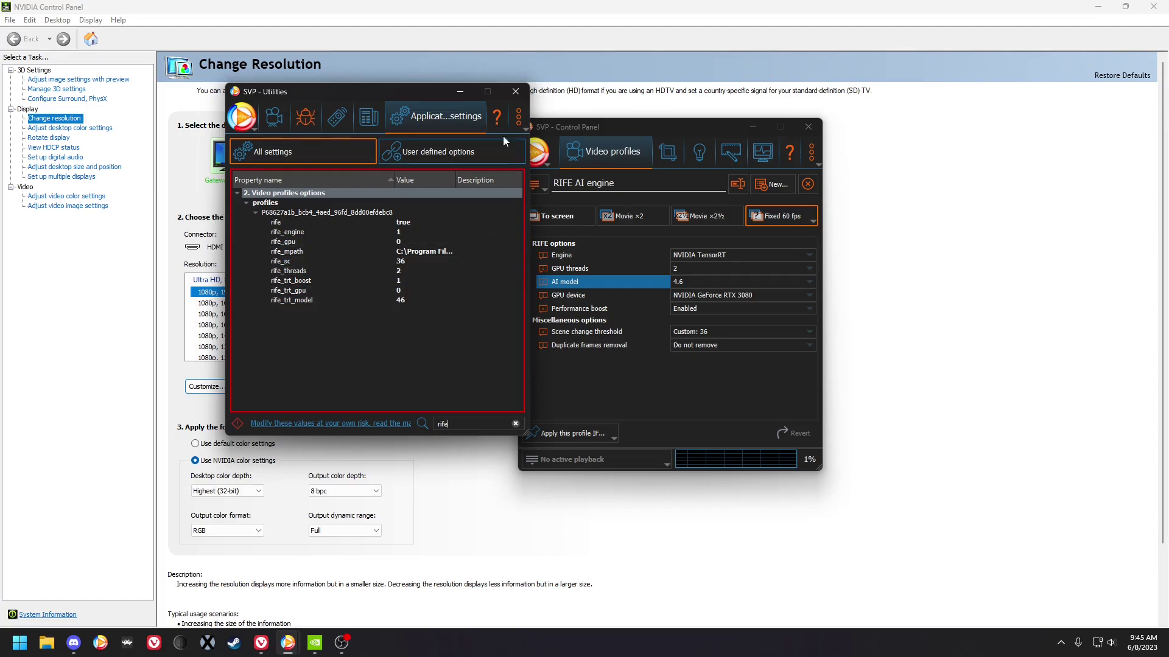
{"action": "left_click", "coordinate": [513, 93]}
Search All settings for "resize" to view the frame resize property, and close the Utilities window.
{"action": "left_click", "coordinate": [535, 152]}
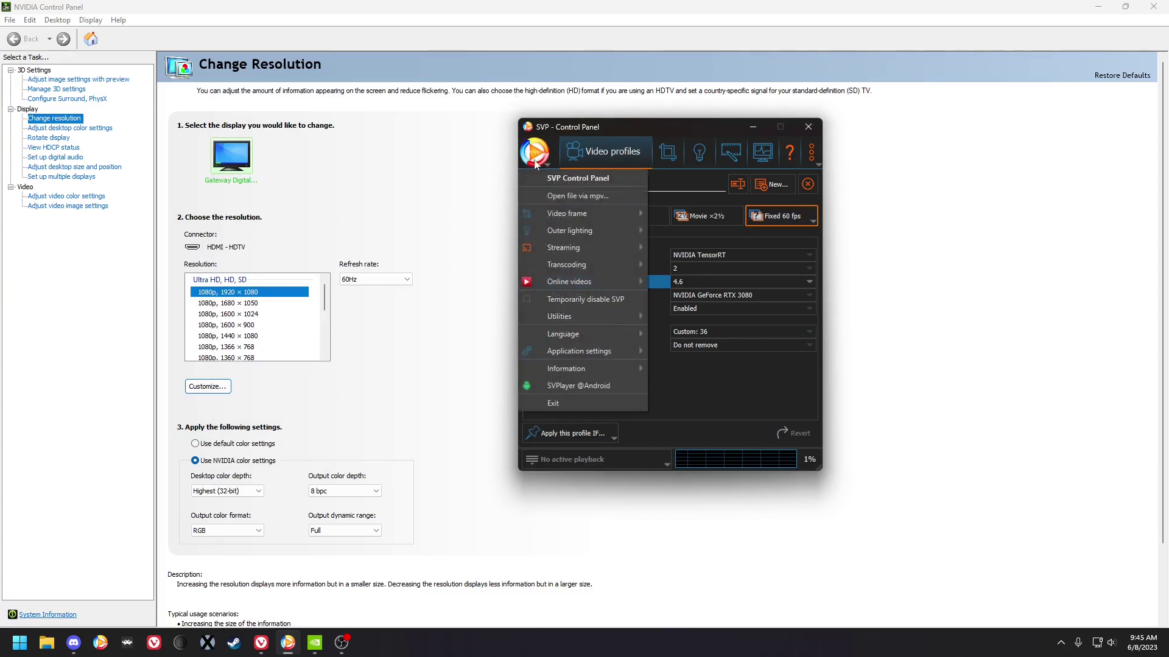
{"action": "left_click", "coordinate": [563, 200]}
{"action": "left_click", "coordinate": [579, 226]}
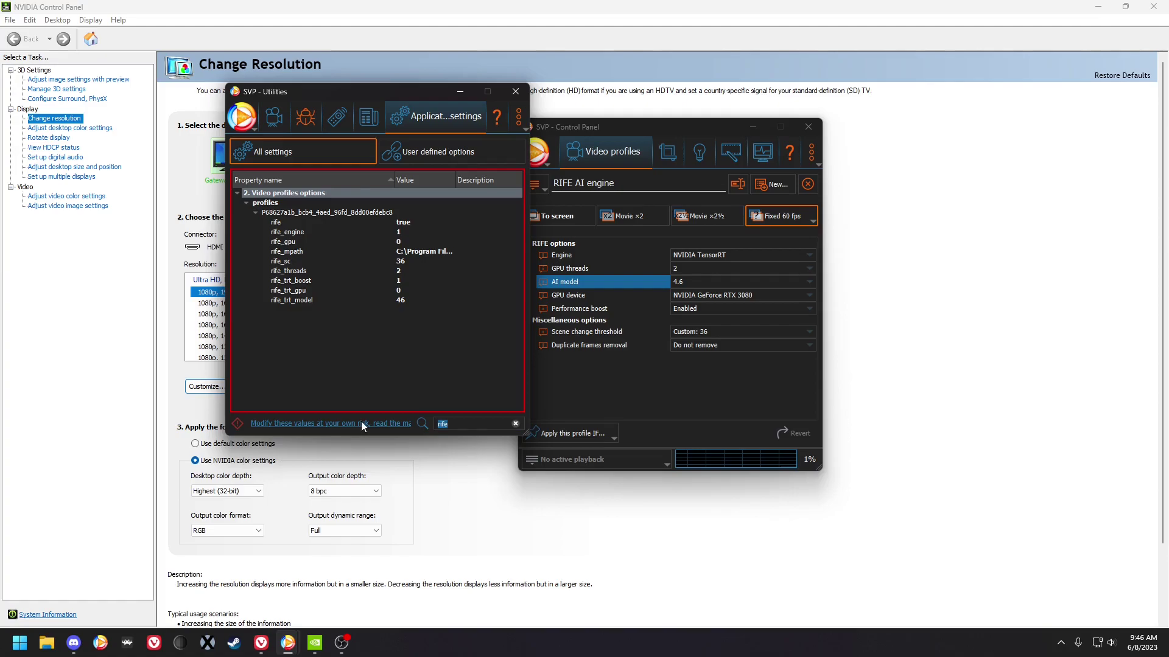
{"action": "key", "text": "BackSpace"}
{"action": "type", "text": "rezx"}
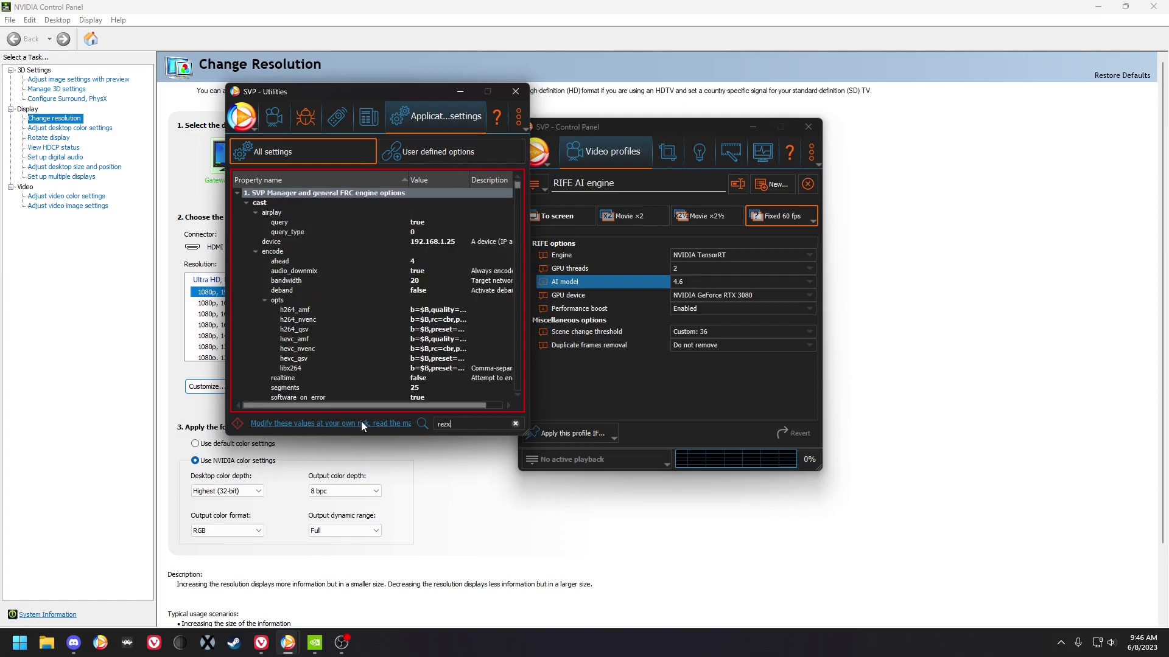
{"action": "key", "text": "BackSpace"}
{"action": "key", "text": "BackSpace"}
{"action": "type", "text": "size"}
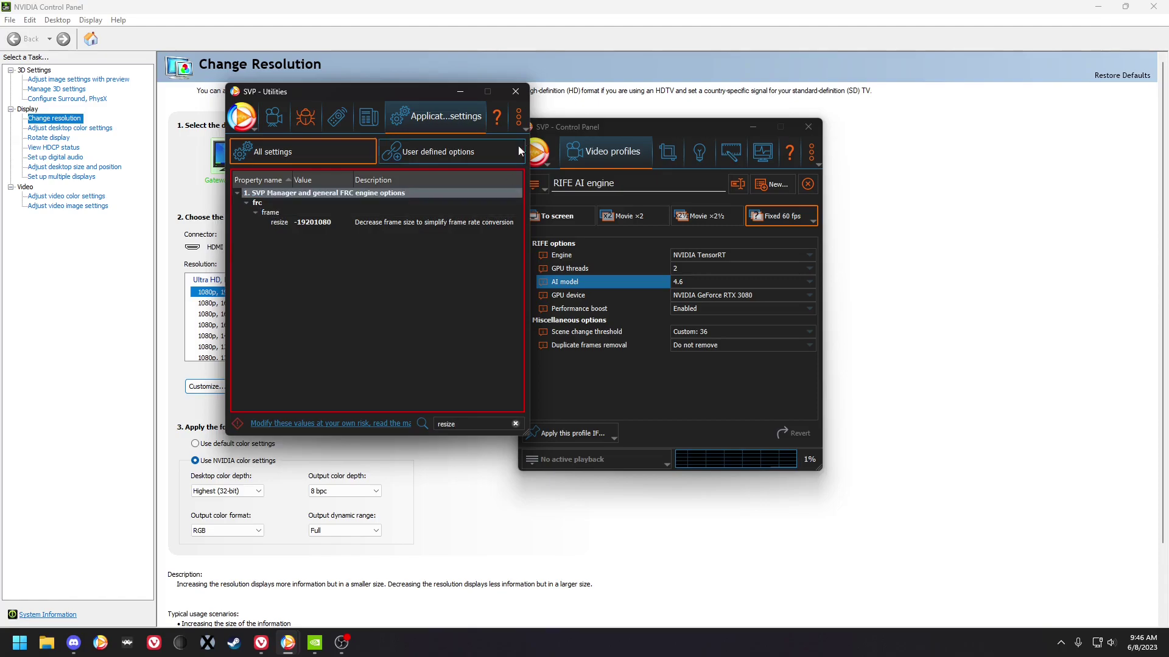
{"action": "left_click", "coordinate": [517, 91]}
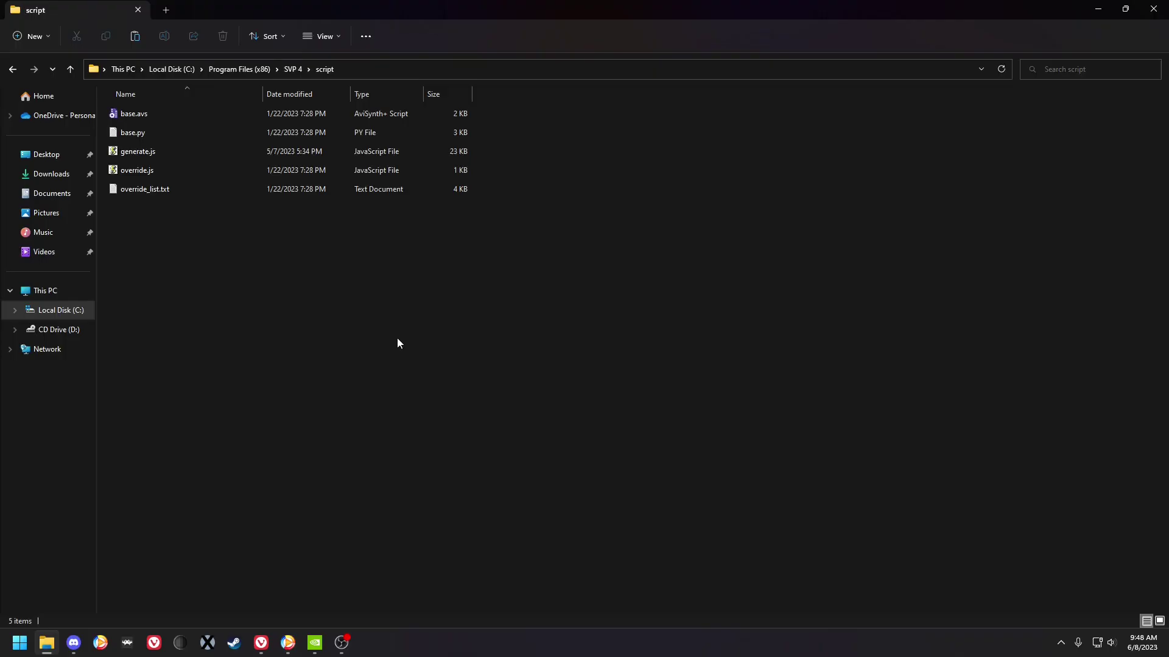
View override.js from the SVP 4 script folder in Notepad, and close it again.
{"action": "left_click", "coordinate": [155, 171]}
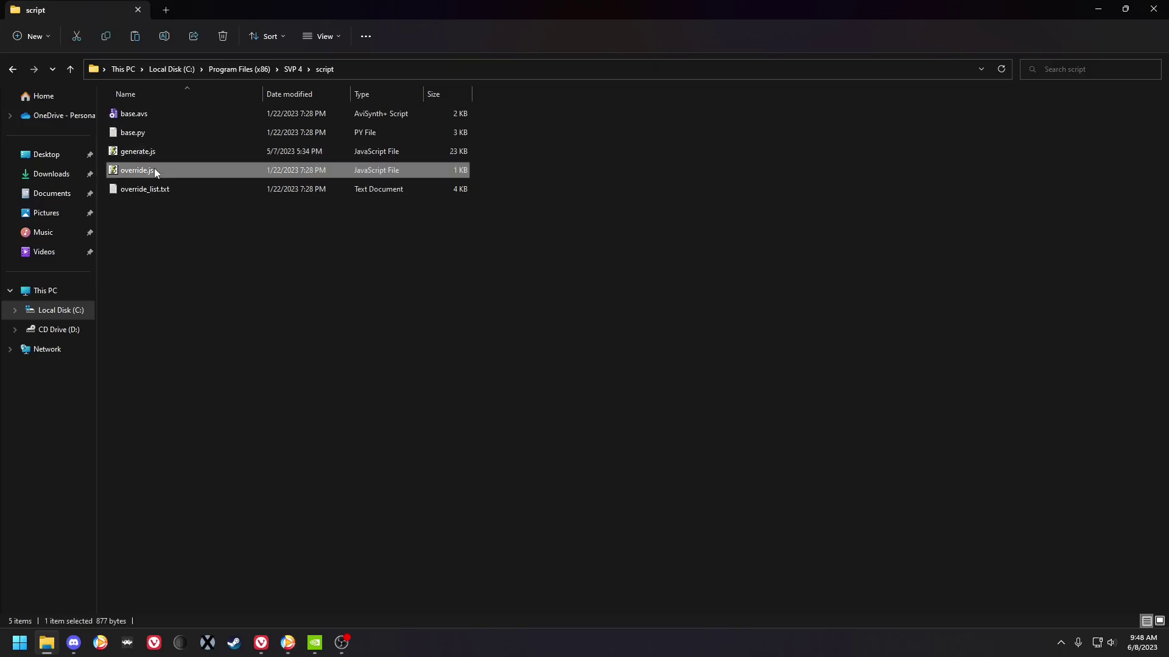
{"action": "right_click", "coordinate": [154, 168]}
{"action": "mouse_move", "coordinate": [207, 222]}
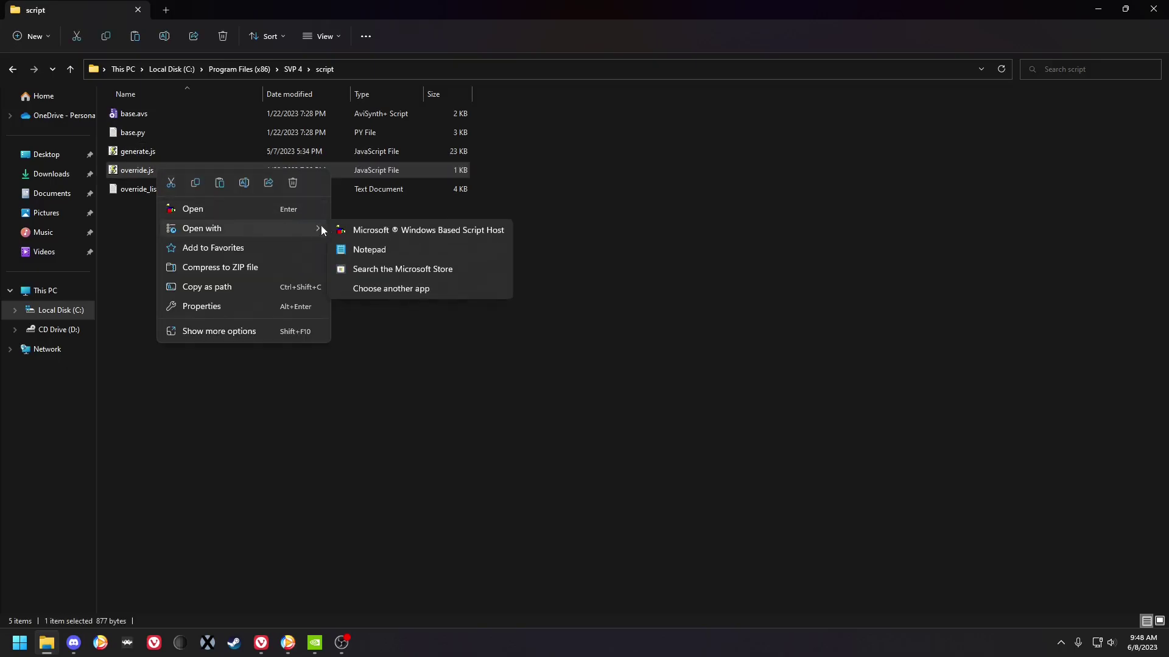
{"action": "left_click", "coordinate": [365, 248]}
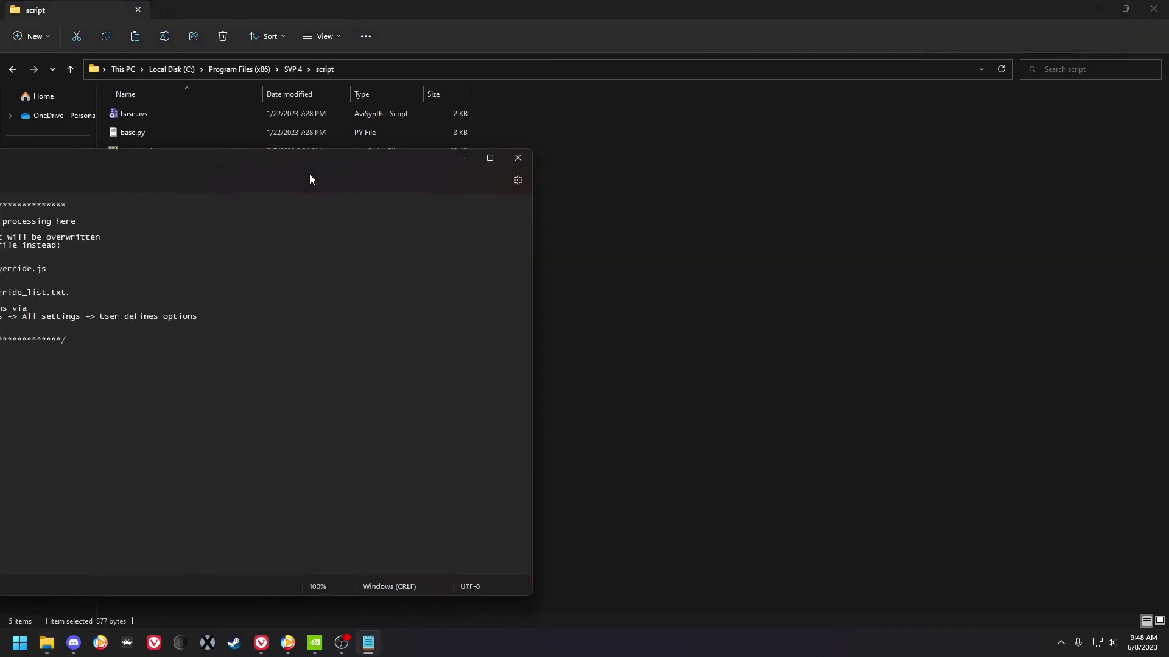
{"action": "left_click_drag", "start_coordinate": [309, 180], "coordinate": [741, 161]}
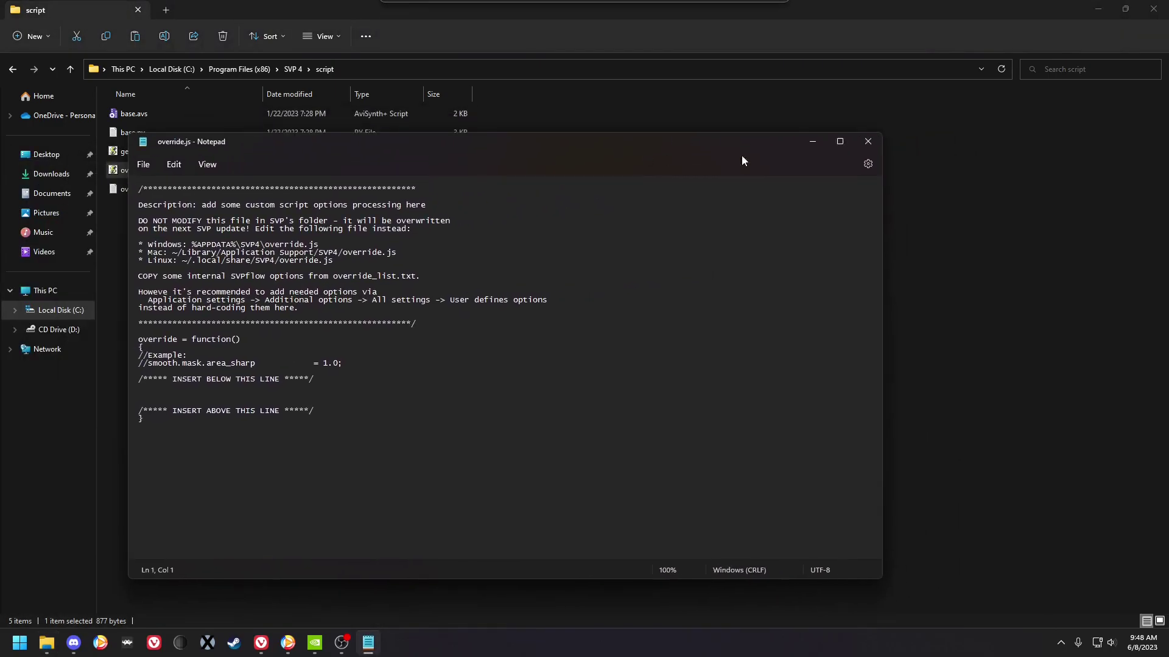
{"action": "left_click", "coordinate": [868, 141]}
Open generate.js from the script folder in Notepad, go to the AVS script generation section, and maximize the window.
{"action": "right_click", "coordinate": [149, 153]}
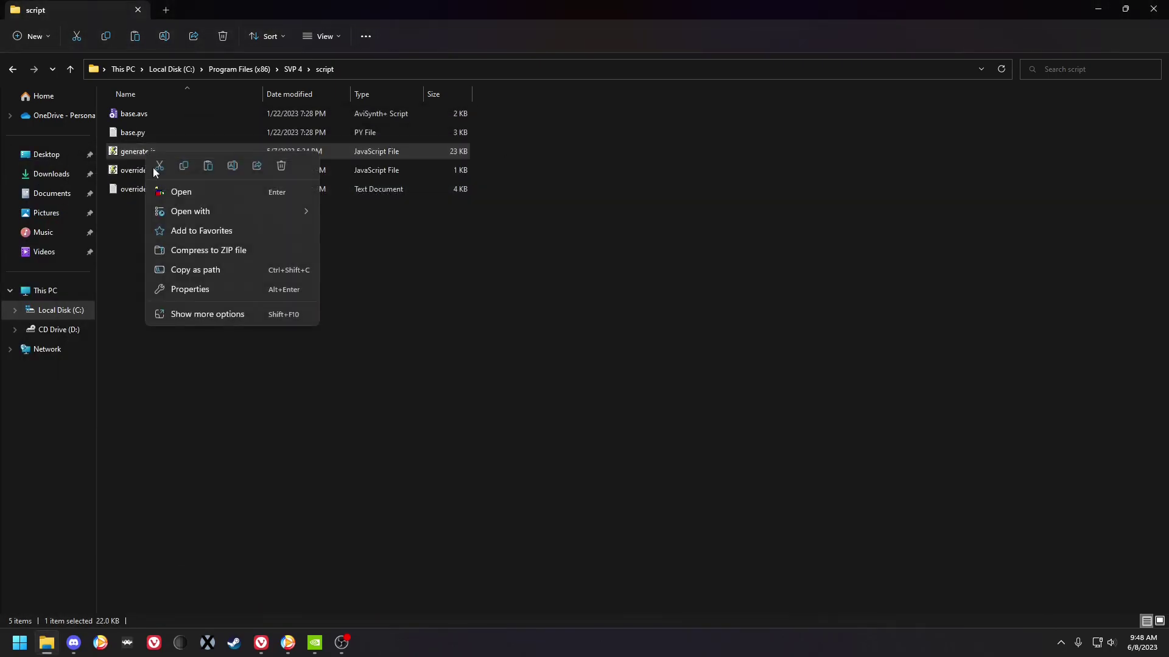
{"action": "mouse_move", "coordinate": [247, 214]}
{"action": "left_click", "coordinate": [393, 226]}
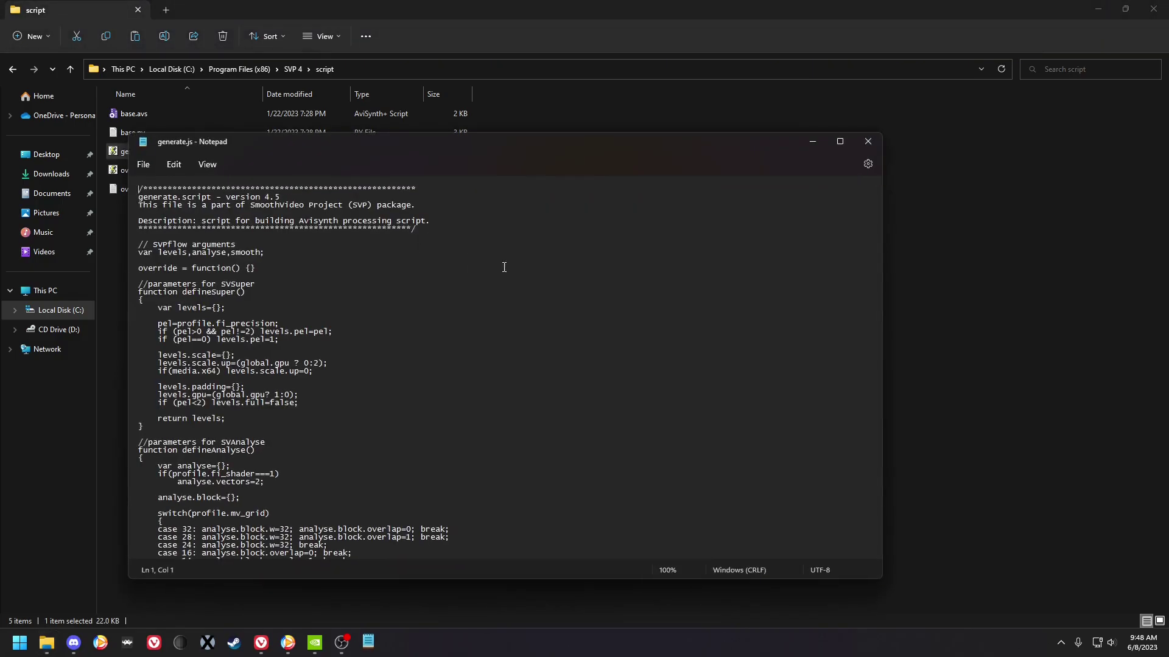
{"action": "left_click_drag", "start_coordinate": [520, 147], "coordinate": [602, 117]}
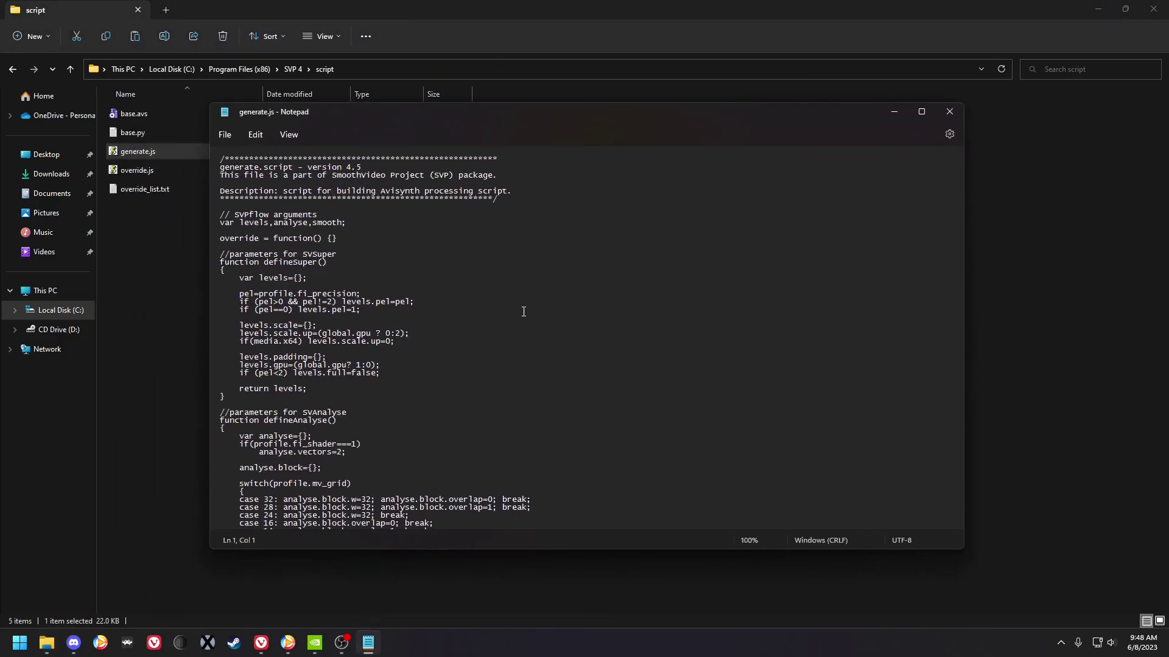
{"action": "scroll", "coordinate": [533, 347], "scroll_direction": "down", "scroll_amount": 7}
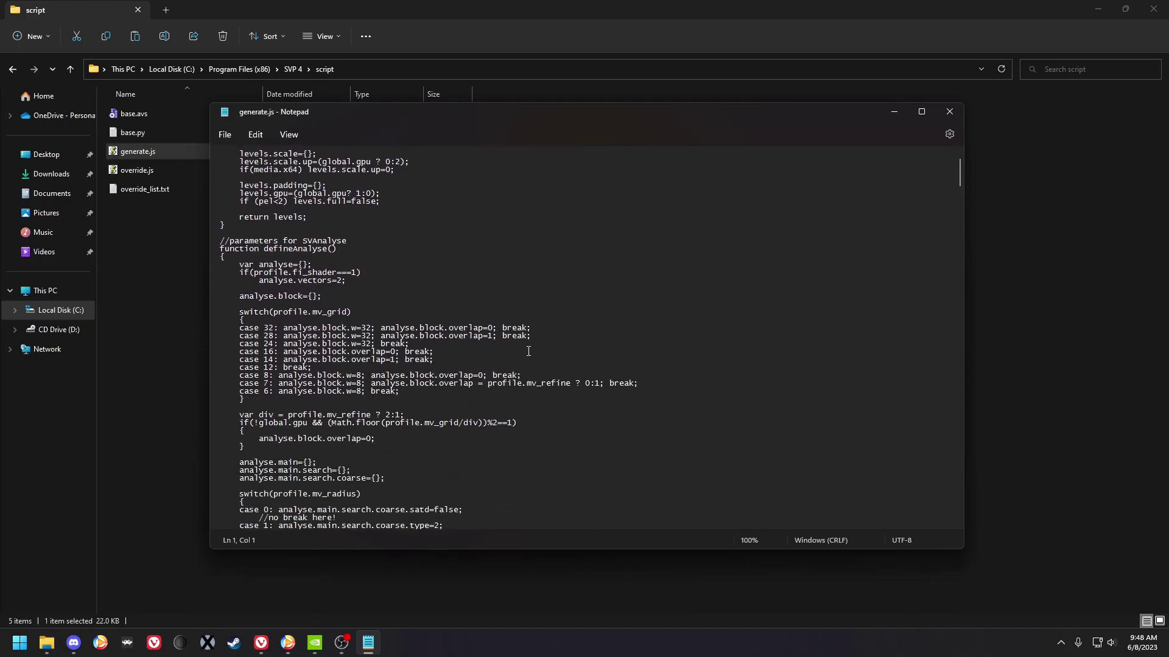
{"action": "left_click_drag", "start_coordinate": [958, 172], "coordinate": [949, 313]}
{"action": "left_click", "coordinate": [921, 112]}
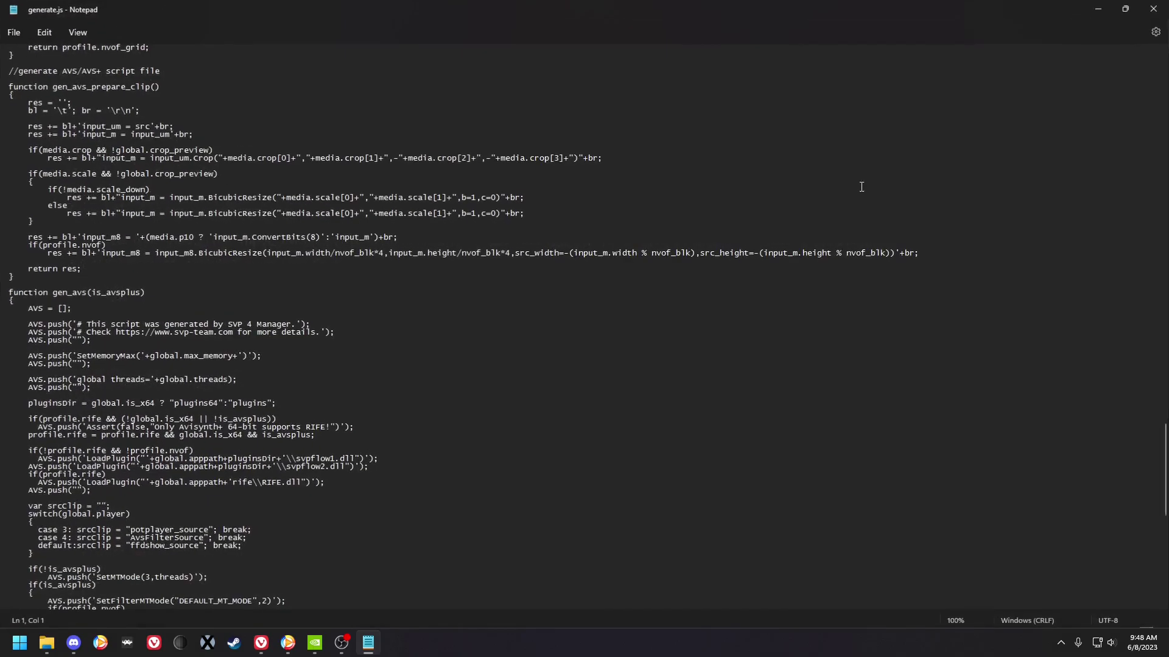
Examine the BicubicResize calls and their b and c parameters in the gen_avs_prepare_clip function.
{"action": "scroll", "coordinate": [773, 334], "scroll_direction": "down", "scroll_amount": 3}
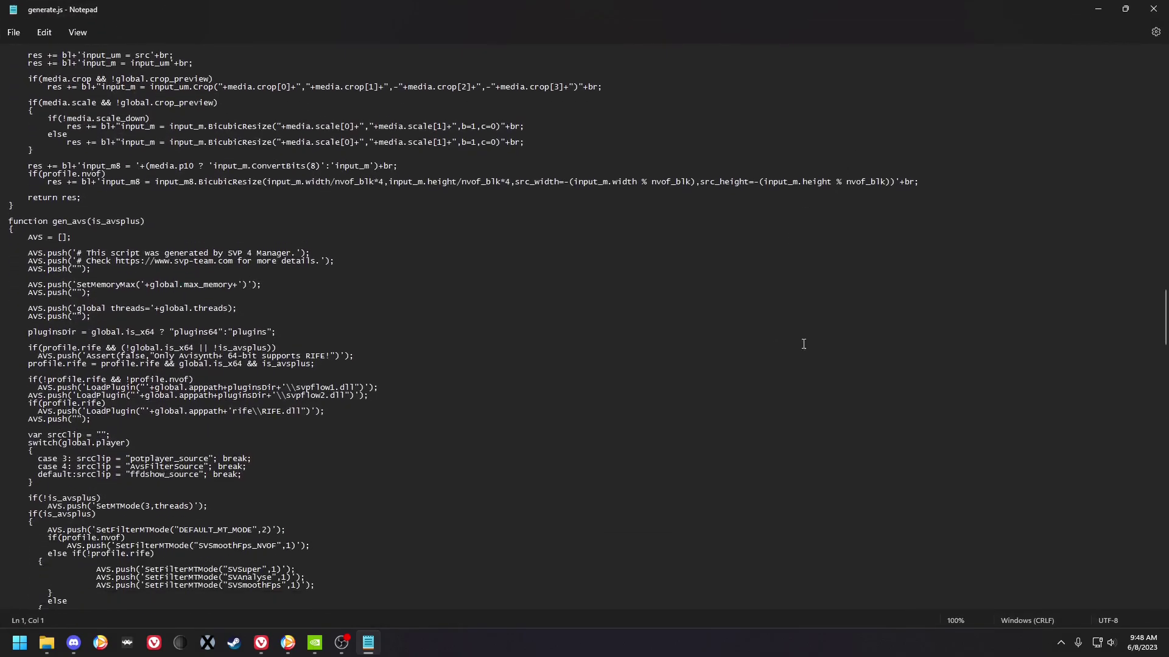
{"action": "scroll", "coordinate": [394, 210], "scroll_direction": "up", "scroll_amount": 3}
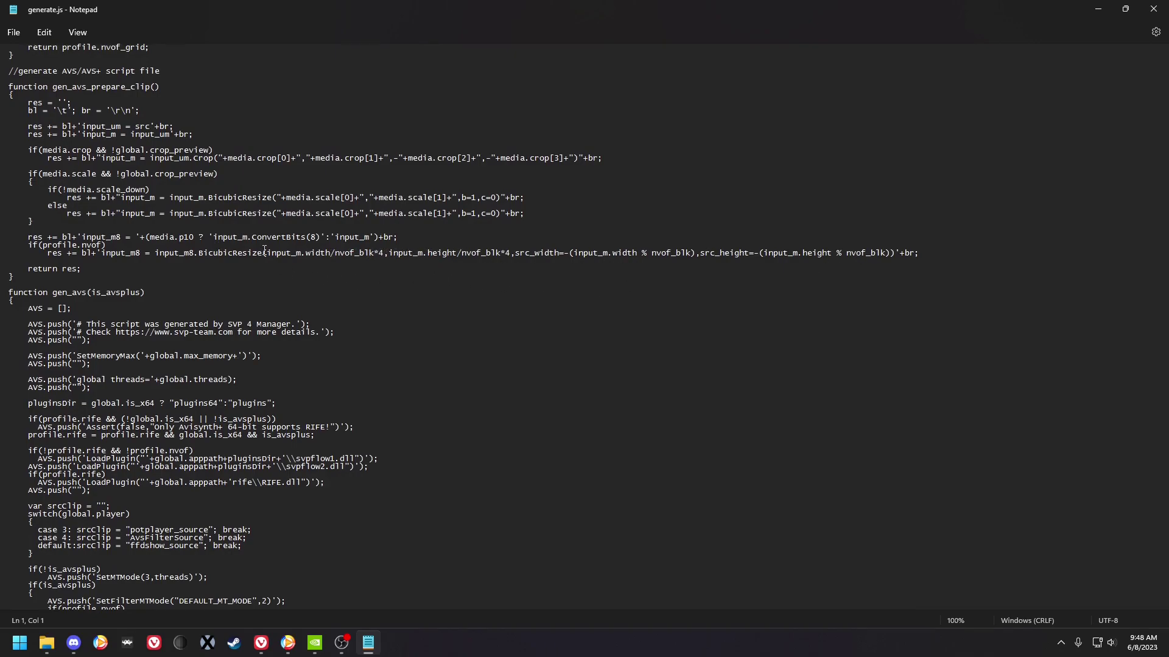
{"action": "scroll", "coordinate": [543, 195], "scroll_direction": "up", "scroll_amount": 2}
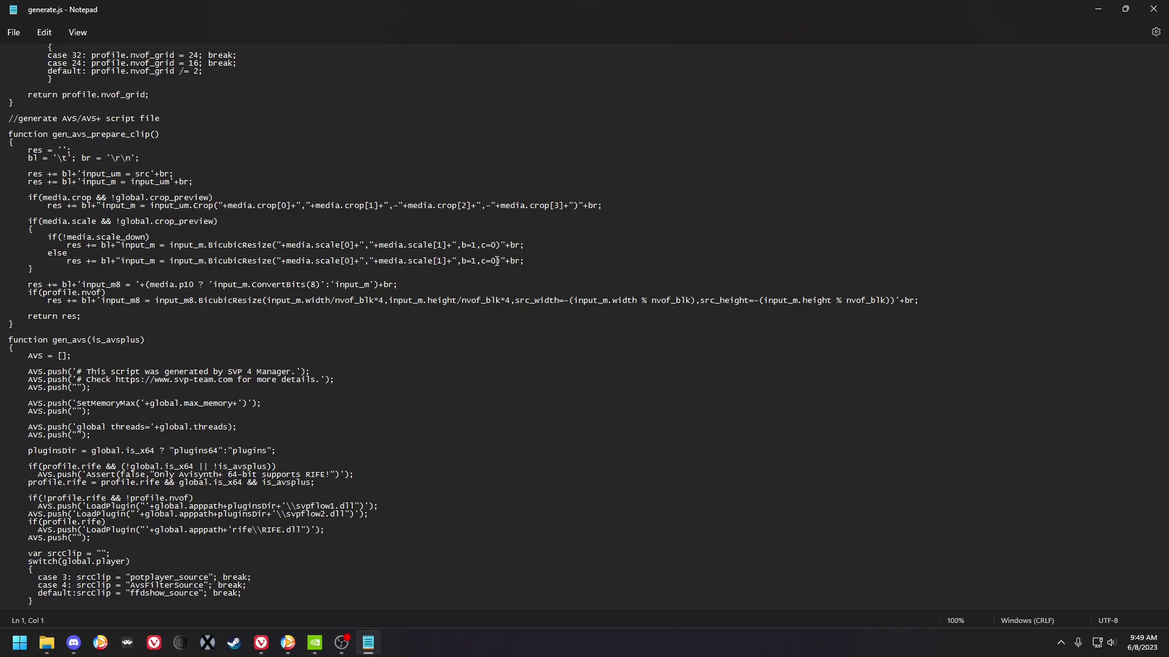
{"action": "left_click_drag", "start_coordinate": [465, 261], "coordinate": [496, 245]}
{"action": "left_click", "coordinate": [471, 238]}
{"action": "left_click", "coordinate": [468, 241]}
{"action": "left_click", "coordinate": [410, 261]}
{"action": "left_click", "coordinate": [496, 245]}
Look through generate.js from the defineSmooth function down to the Vapoursynth script generation section for further resize code.
{"action": "scroll", "coordinate": [526, 309], "scroll_direction": "up", "scroll_amount": 5}
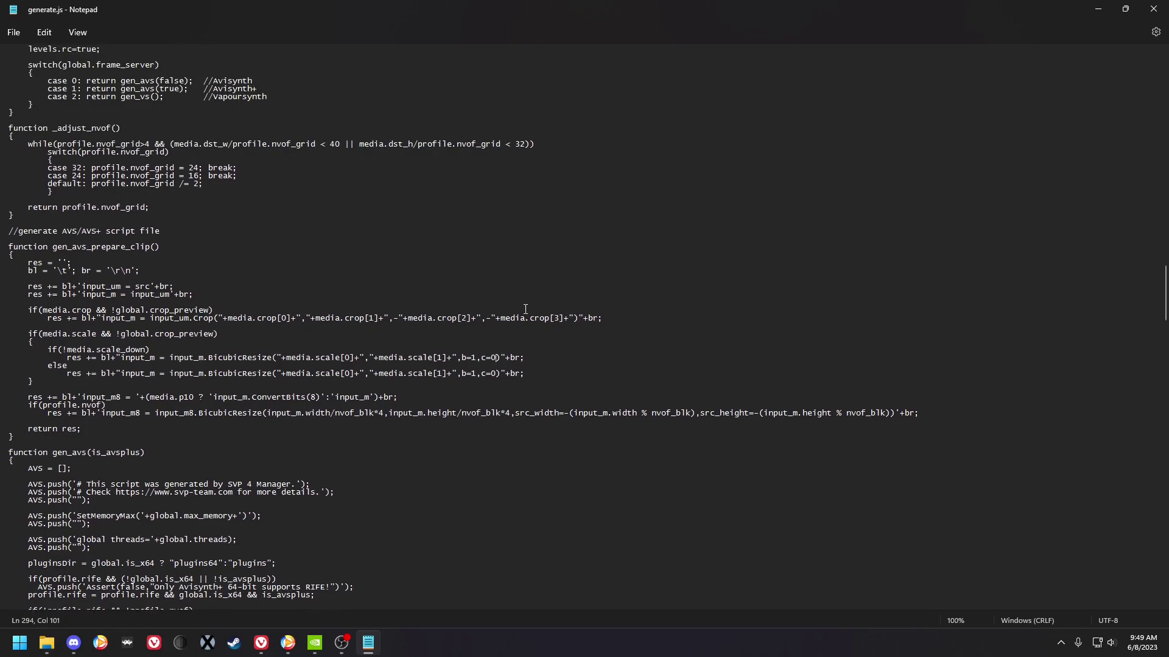
{"action": "scroll", "coordinate": [525, 309], "scroll_direction": "up", "scroll_amount": 11}
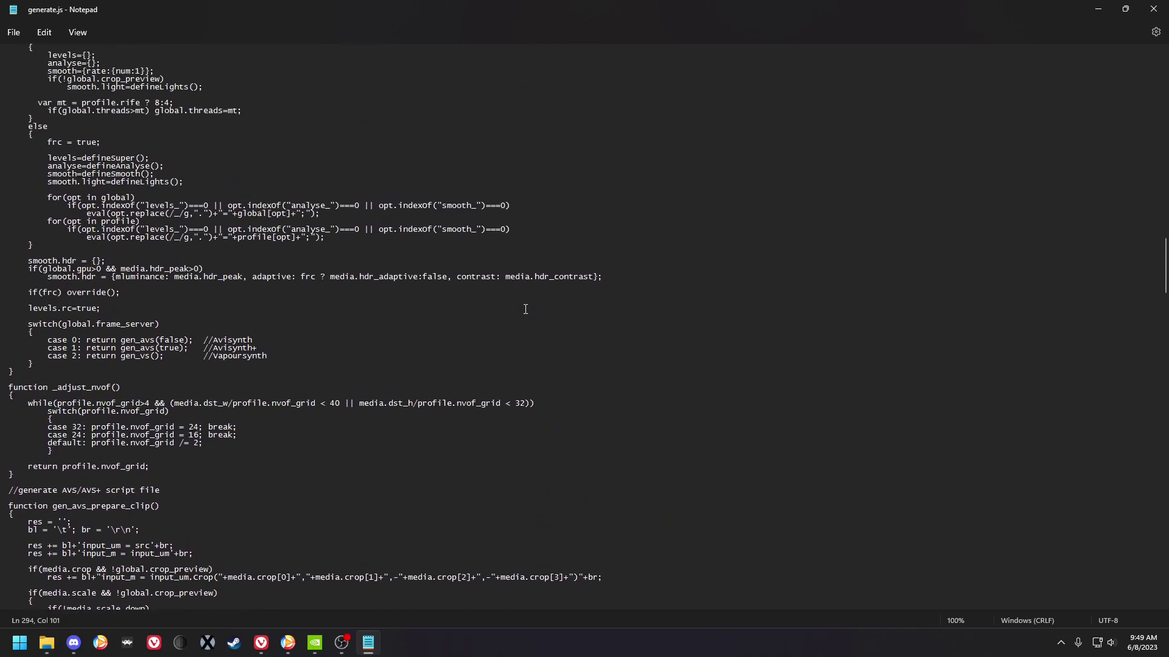
{"action": "scroll", "coordinate": [526, 309], "scroll_direction": "up", "scroll_amount": 12}
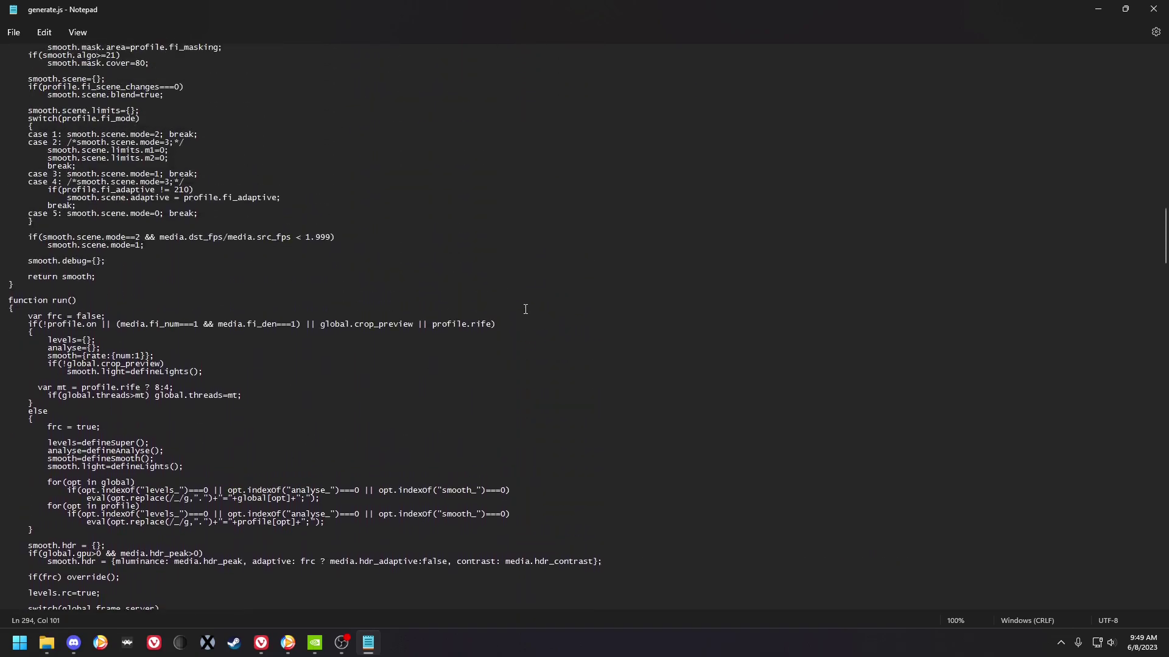
{"action": "scroll", "coordinate": [525, 309], "scroll_direction": "up", "scroll_amount": 6}
{"action": "scroll", "coordinate": [525, 309], "scroll_direction": "up", "scroll_amount": 5}
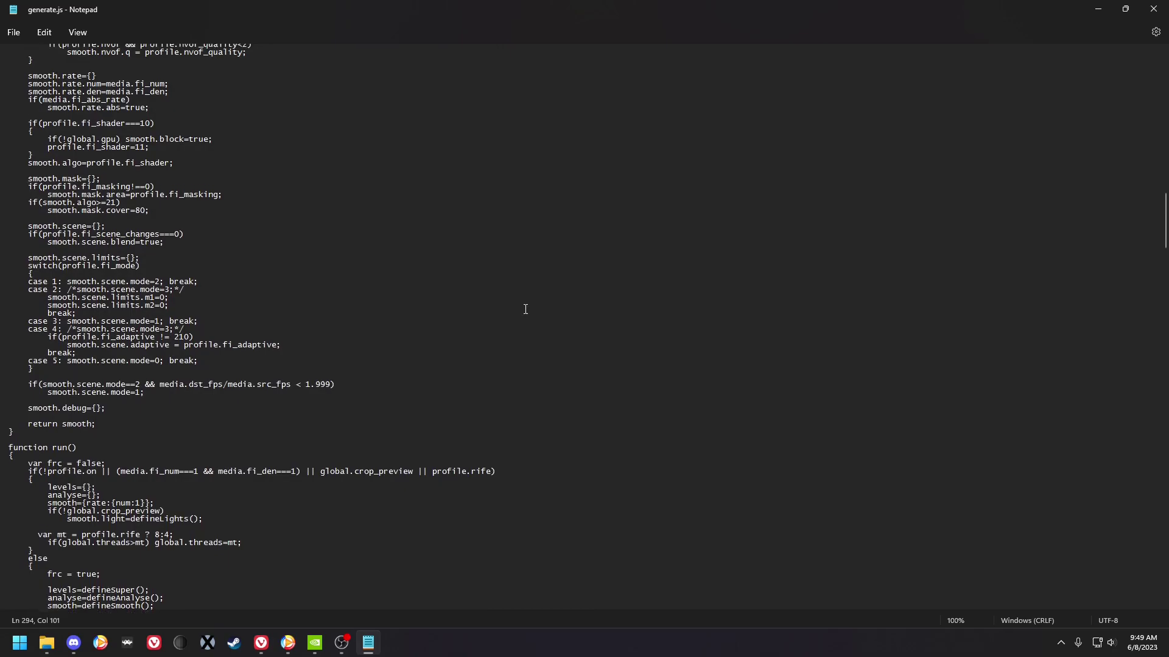
{"action": "scroll", "coordinate": [526, 309], "scroll_direction": "up", "scroll_amount": 10}
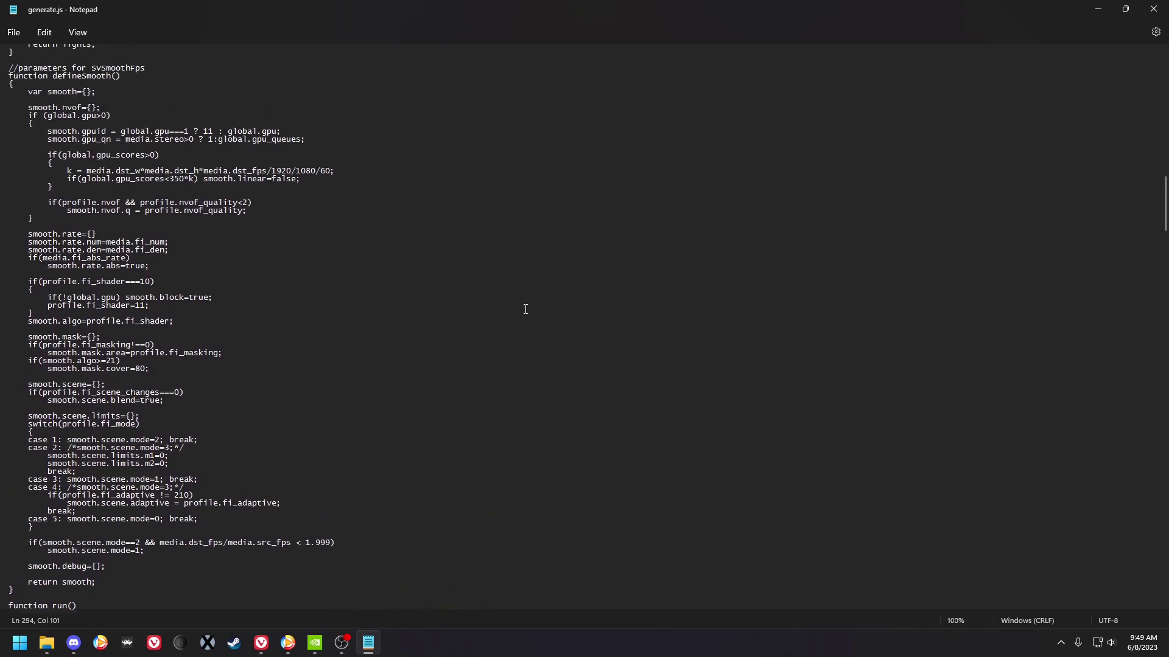
{"action": "scroll", "coordinate": [525, 309], "scroll_direction": "down", "scroll_amount": 20}
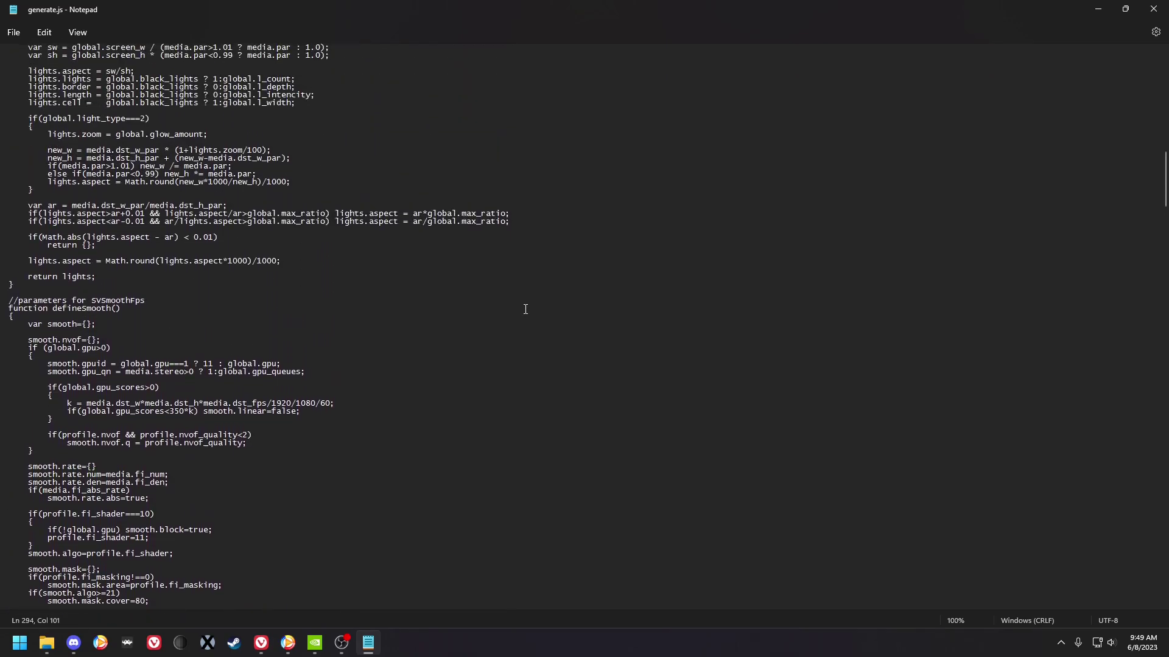
{"action": "scroll", "coordinate": [527, 310], "scroll_direction": "down", "scroll_amount": 12}
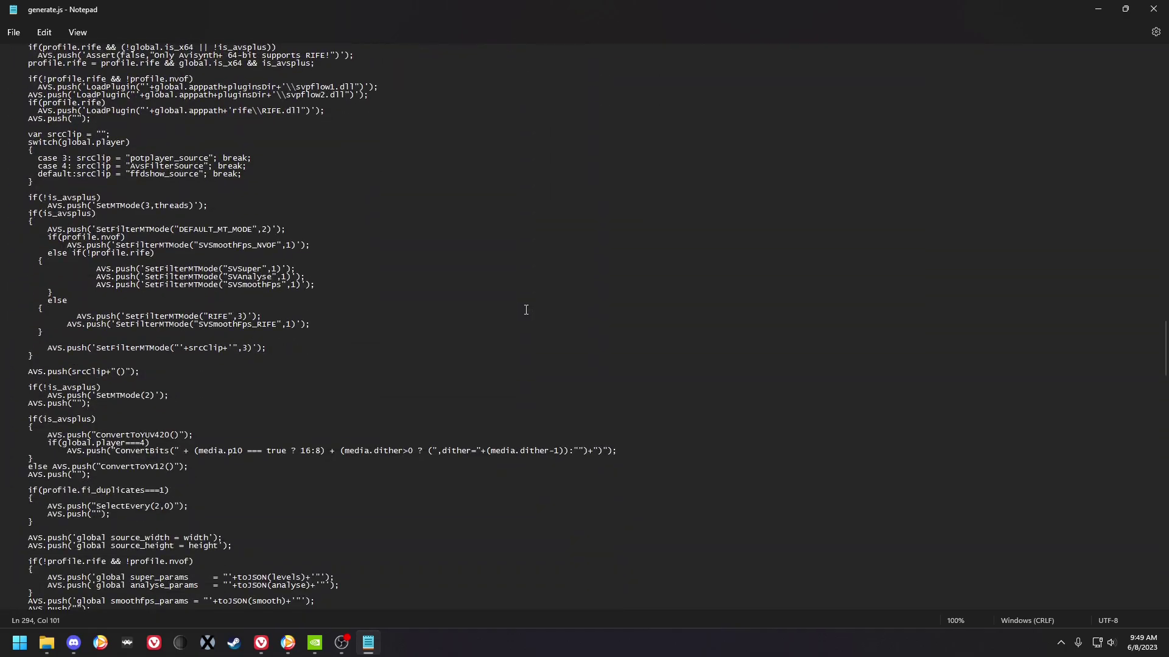
{"action": "scroll", "coordinate": [526, 309], "scroll_direction": "down", "scroll_amount": 12}
{"action": "scroll", "coordinate": [526, 309], "scroll_direction": "down", "scroll_amount": 7}
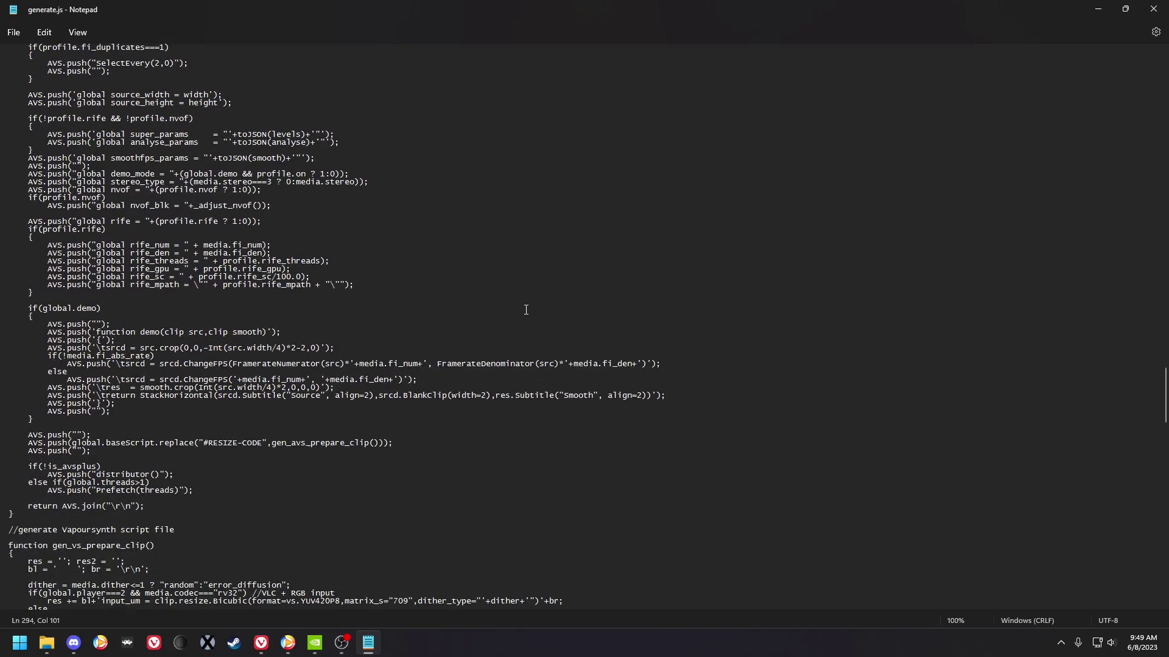
Search the script for "bicubic" and go through the matches up to the first media.scale resize call in gen_vs_prepare_clip.
{"action": "key", "text": "ctrl+f"}
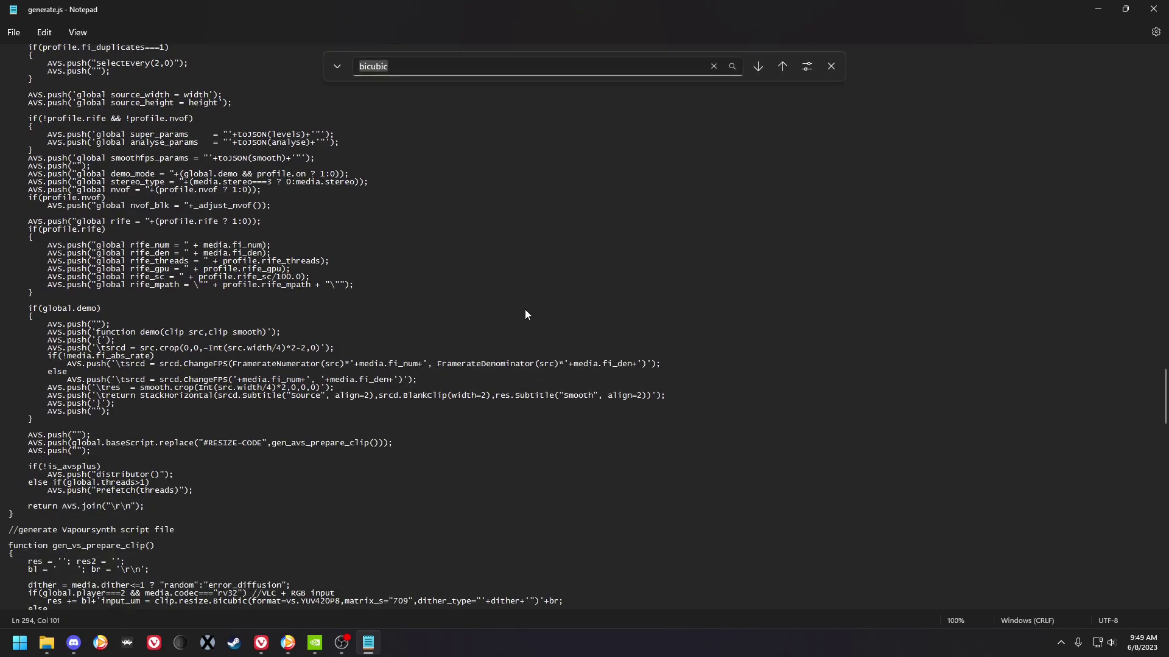
{"action": "type", "text": "bicubic"}
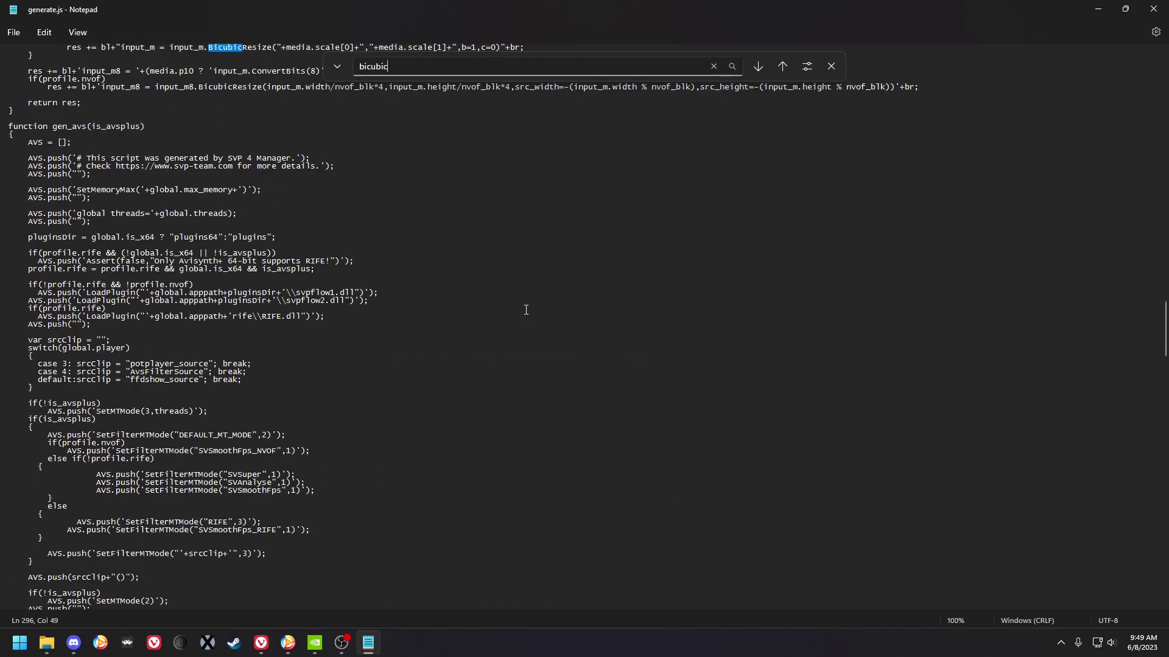
{"action": "left_click", "coordinate": [761, 68]}
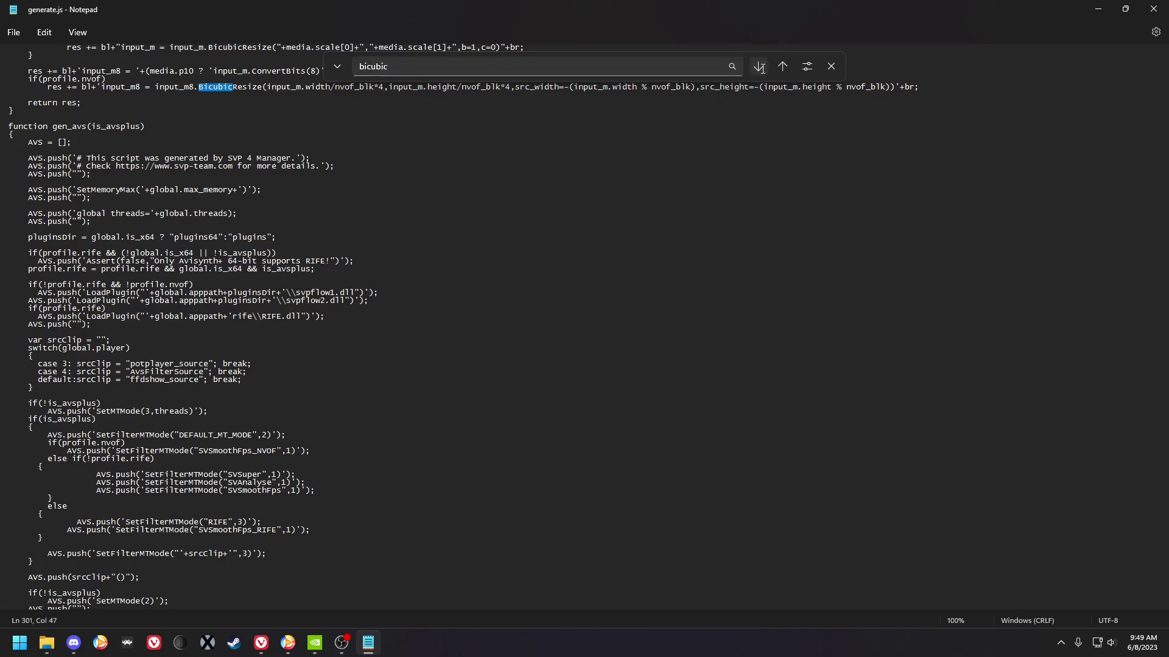
{"action": "left_click", "coordinate": [761, 68]}
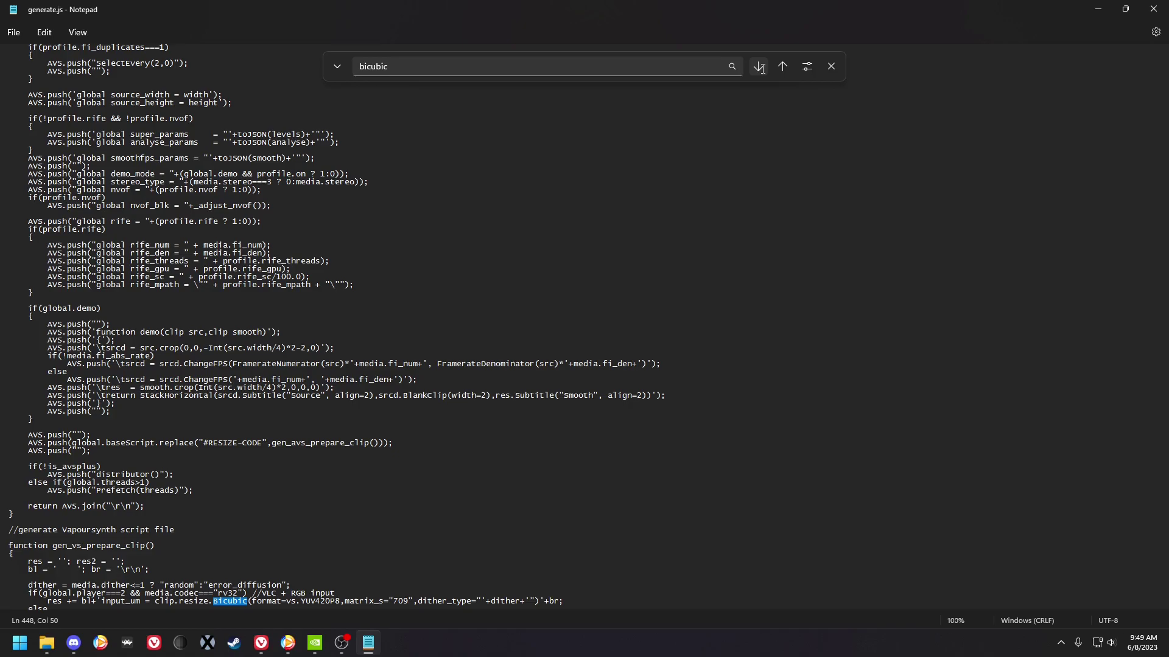
{"action": "left_click", "coordinate": [759, 67]}
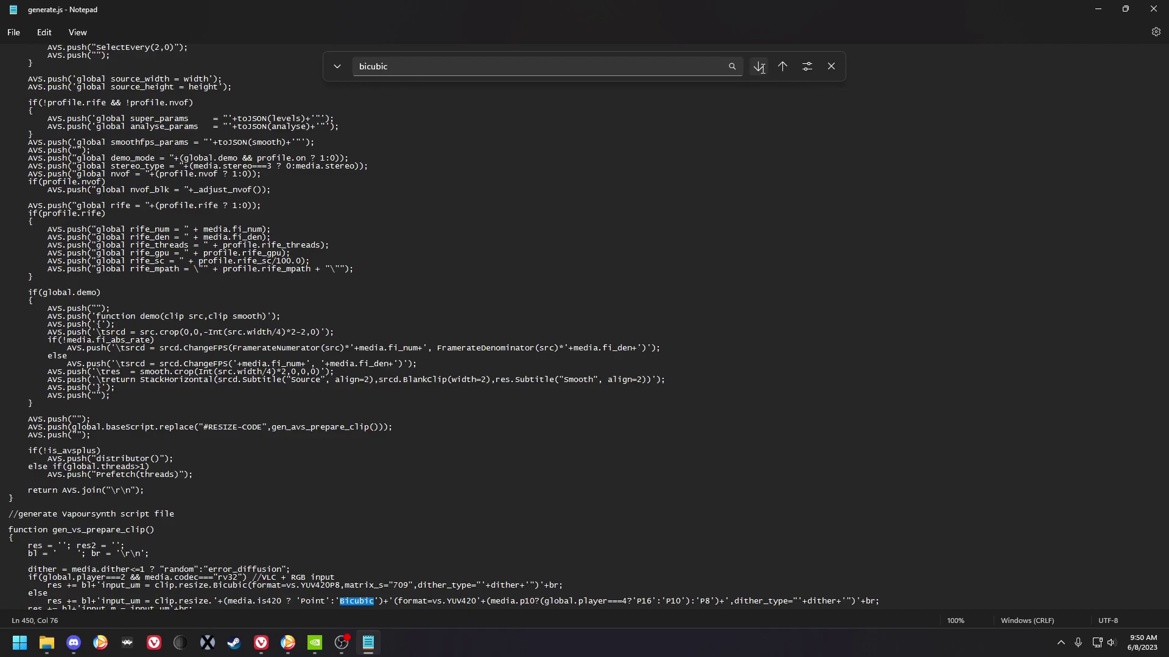
{"action": "left_click", "coordinate": [759, 66]}
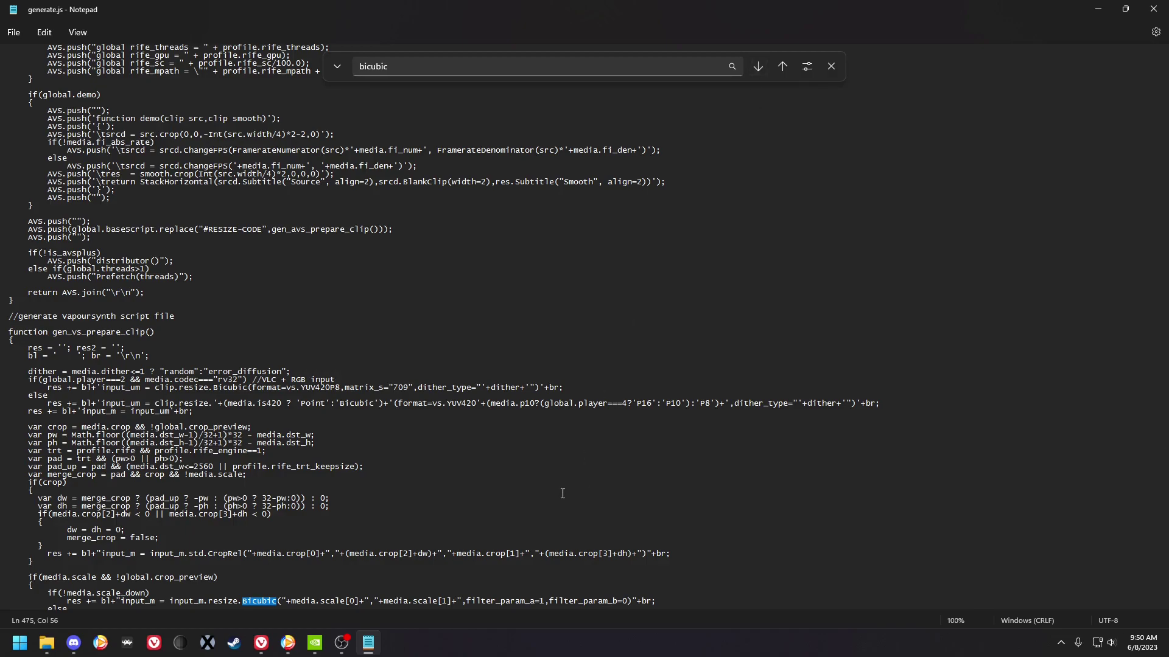
Go through the remaining "bicubic" matches to the end of the script, view the VLC output resize code, and close the search.
{"action": "left_click", "coordinate": [758, 66]}
{"action": "left_click", "coordinate": [758, 66]}
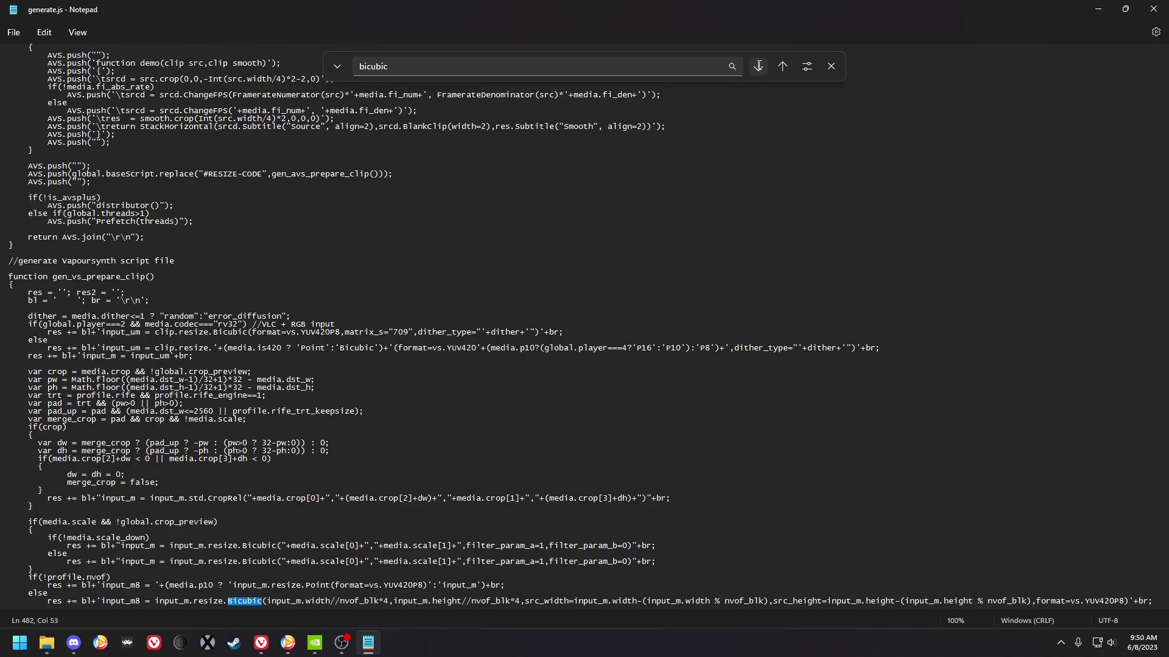
{"action": "left_click", "coordinate": [758, 67]}
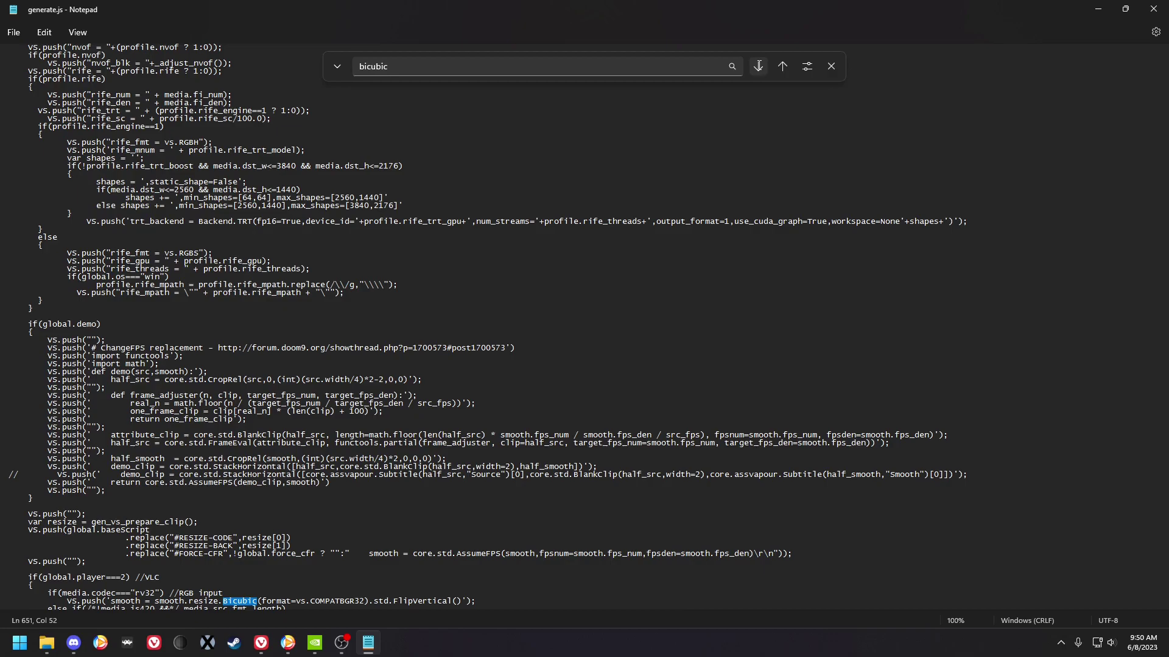
{"action": "left_click", "coordinate": [758, 66]}
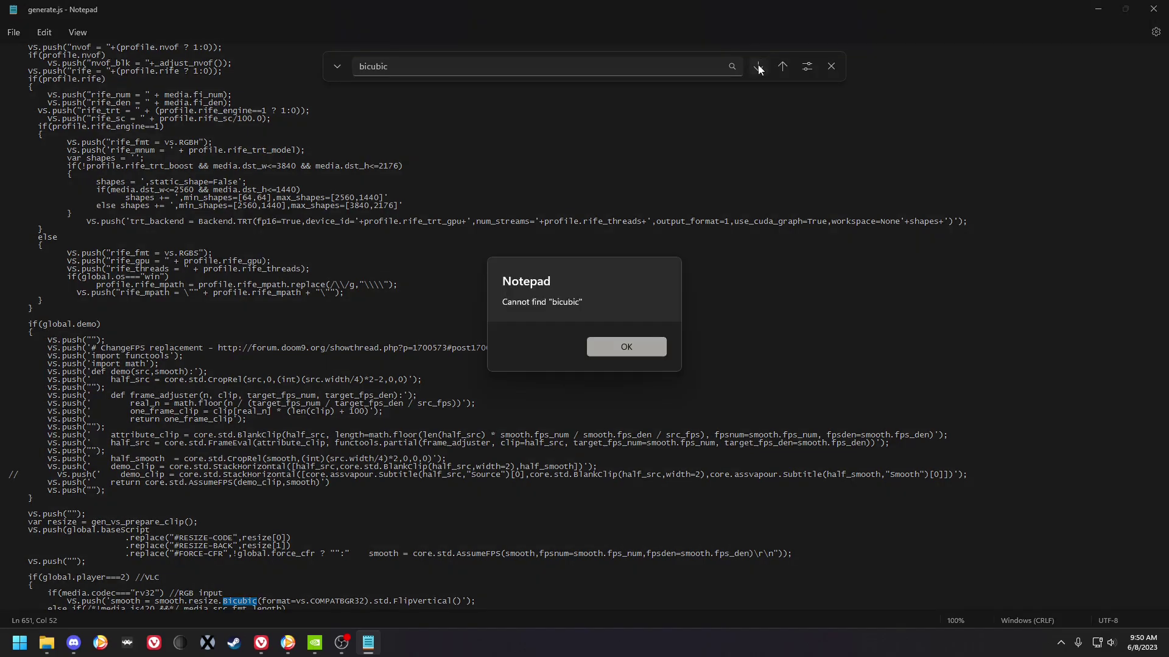
{"action": "left_click", "coordinate": [633, 352]}
{"action": "scroll", "coordinate": [630, 379], "scroll_direction": "down", "scroll_amount": 2}
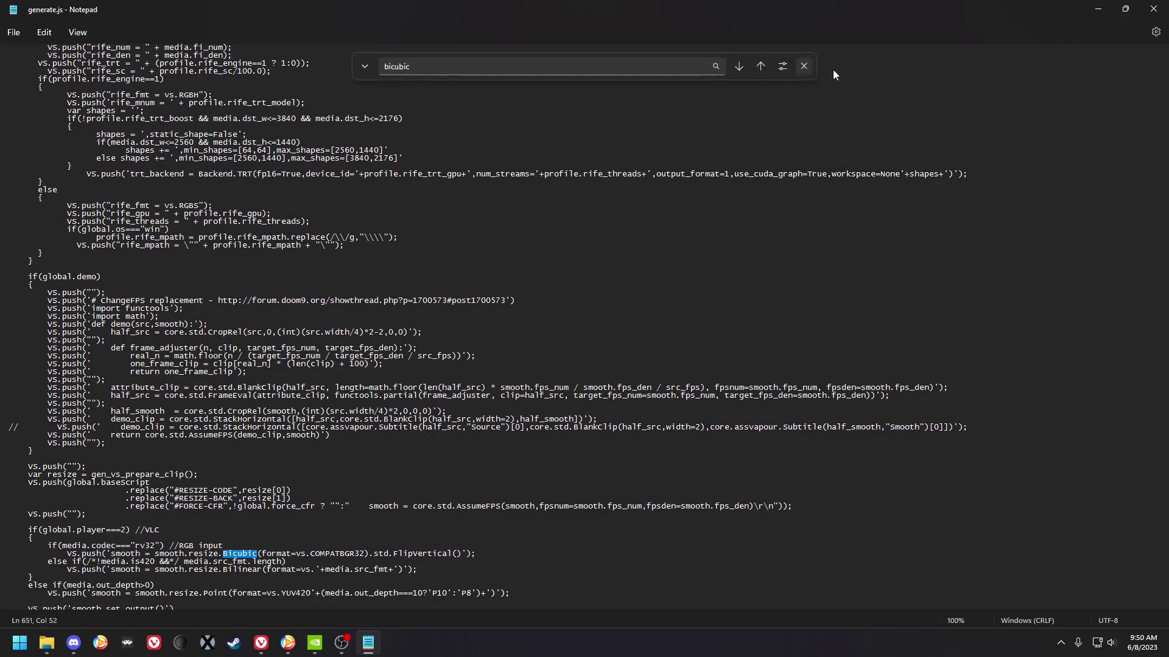
{"action": "key", "text": "Escape"}
{"action": "mouse_move", "coordinate": [341, 644]}
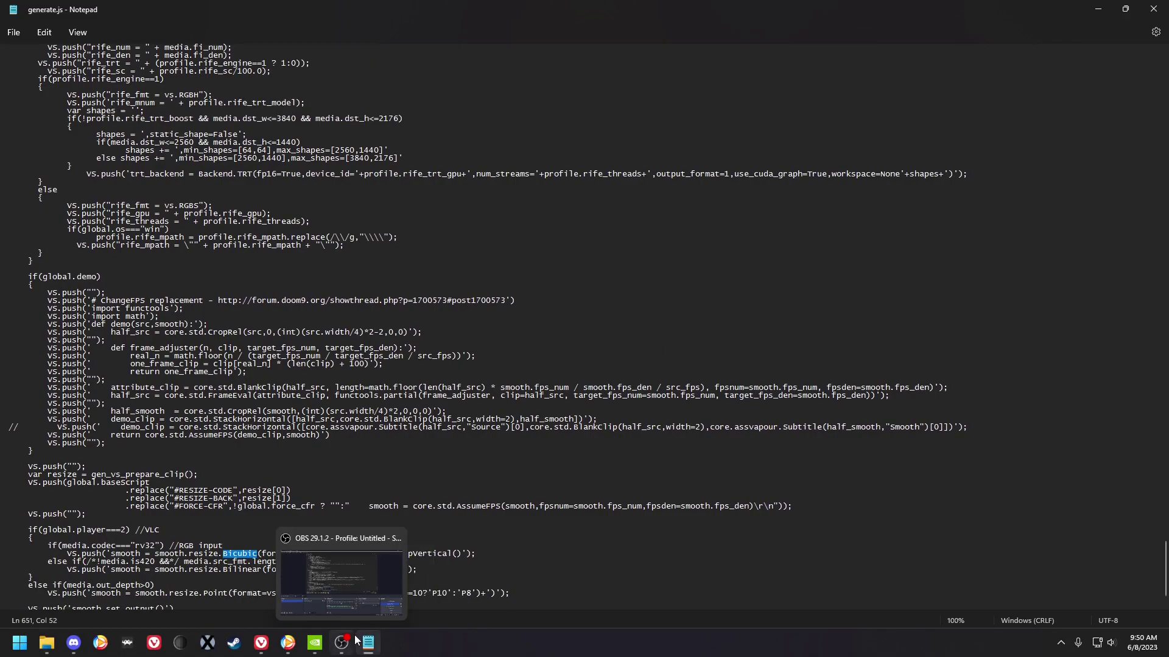